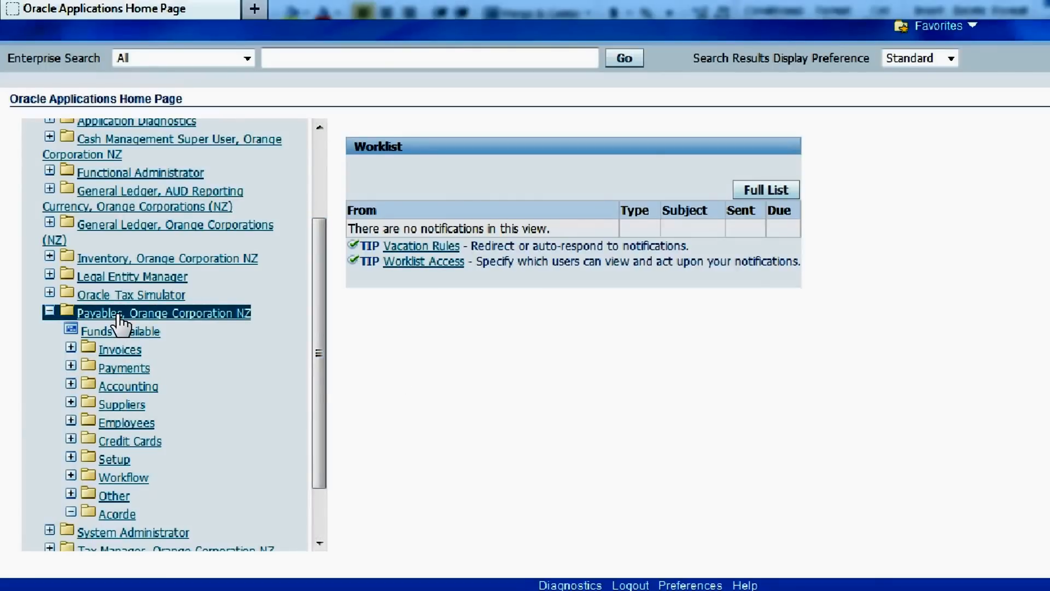
# Open the Invoices entry form under Payables, Orange Corporation NZ, Invoices, Entry.
pyautogui.click(102, 356)
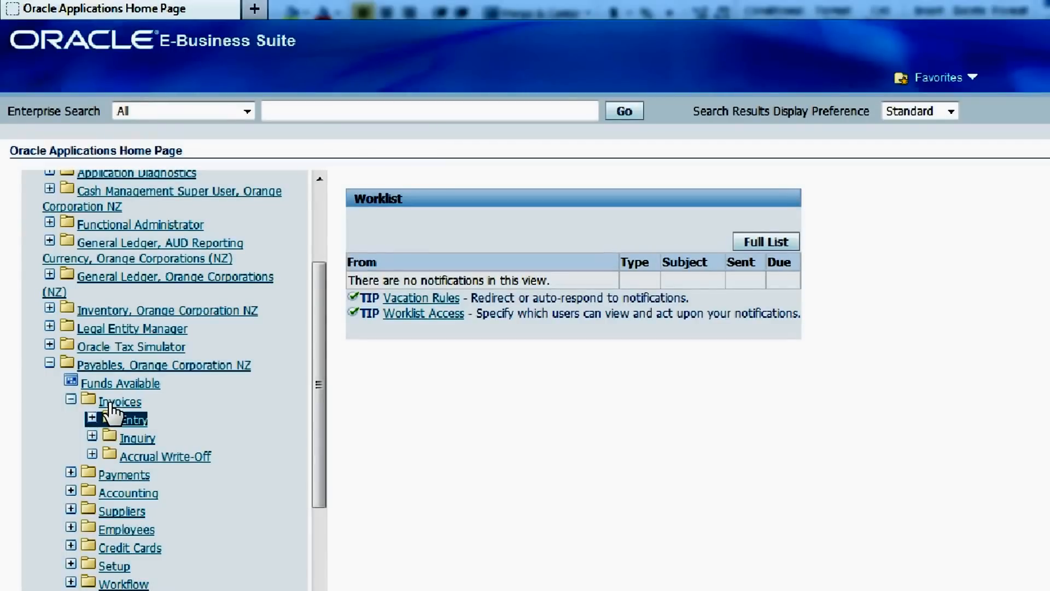
pyautogui.click(112, 411)
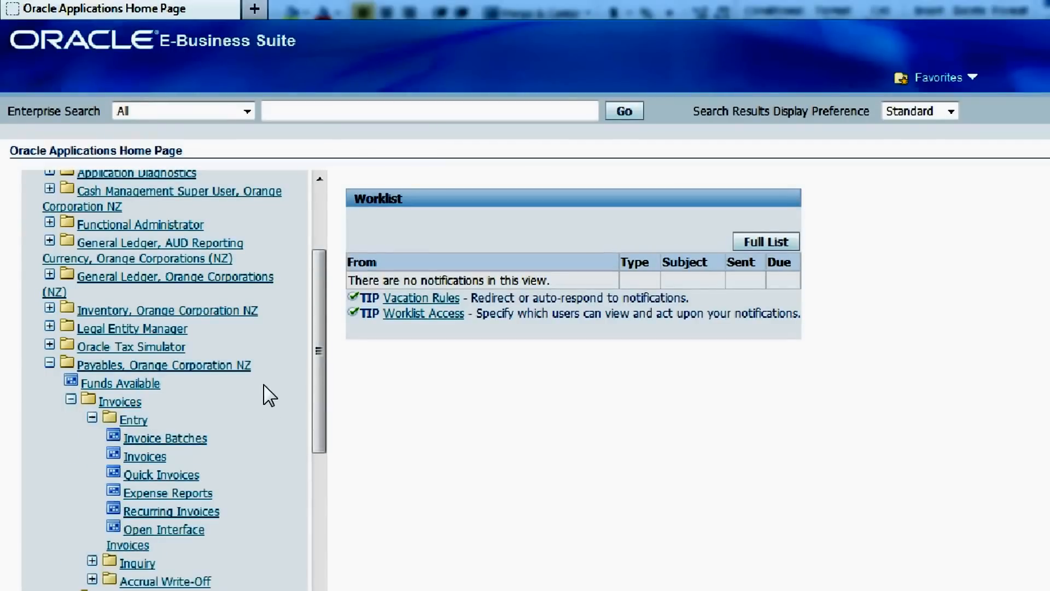
pyautogui.scroll(-2, 261, 361)
pyautogui.scroll(-2, 261, 361)
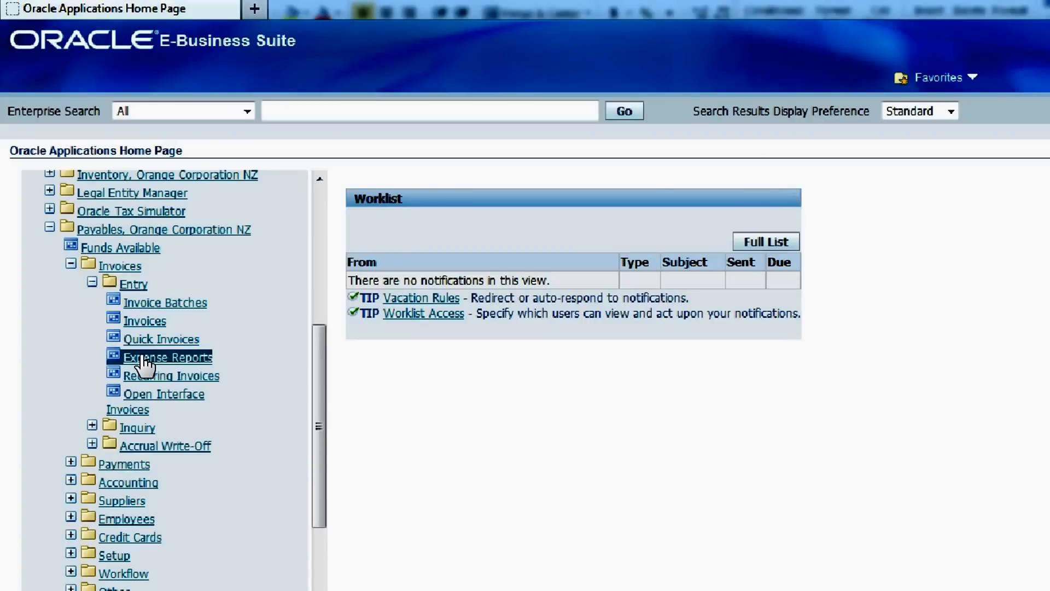
pyautogui.click(114, 323)
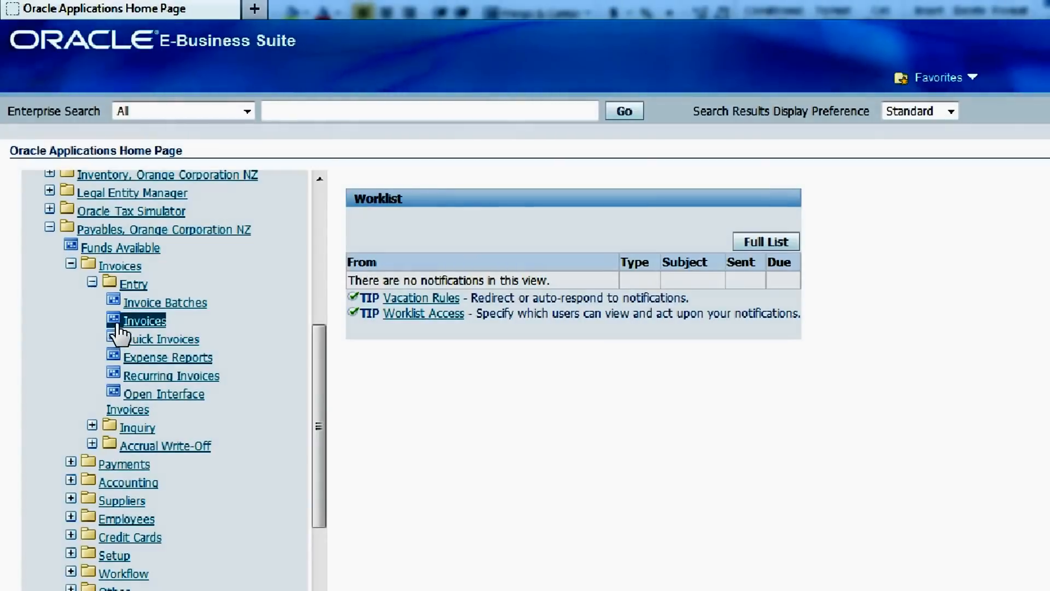
pyautogui.click(115, 324)
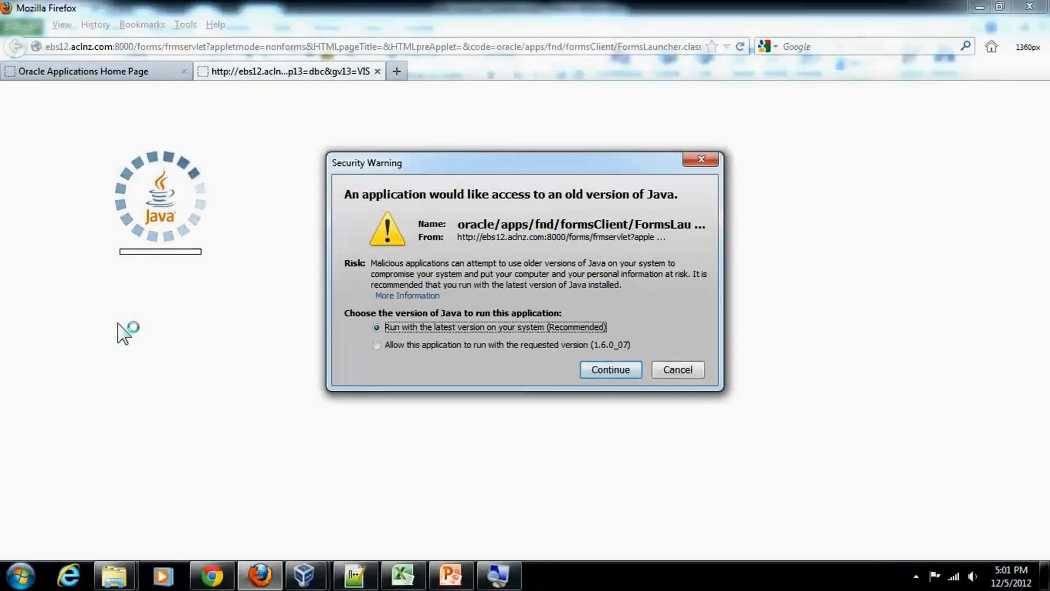
# Allow the application to run with the requested Java version 1.6.0_07 in both security warnings.
pyautogui.click(375, 346)
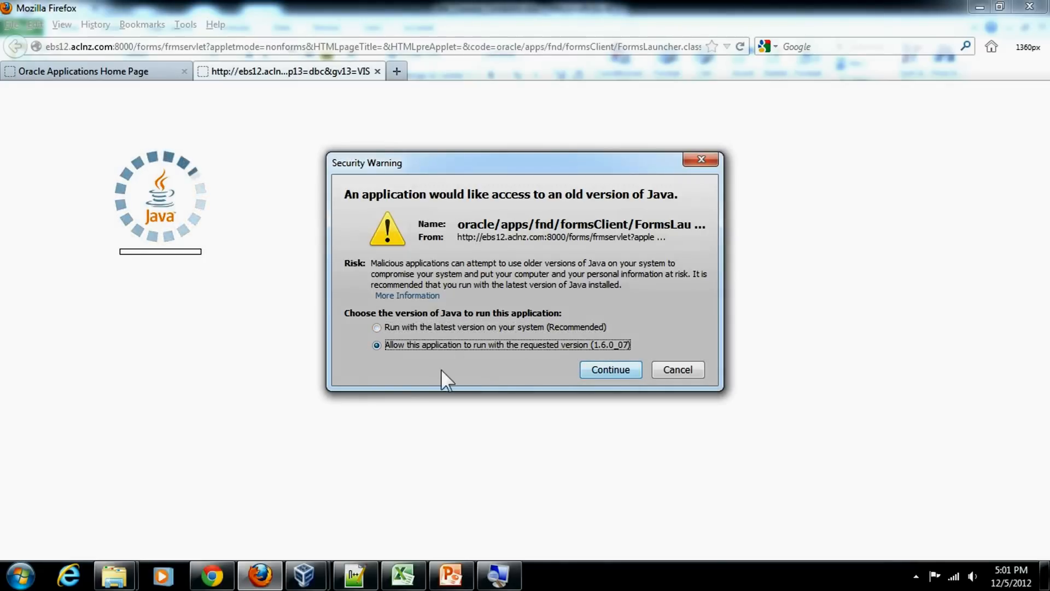
pyautogui.click(607, 370)
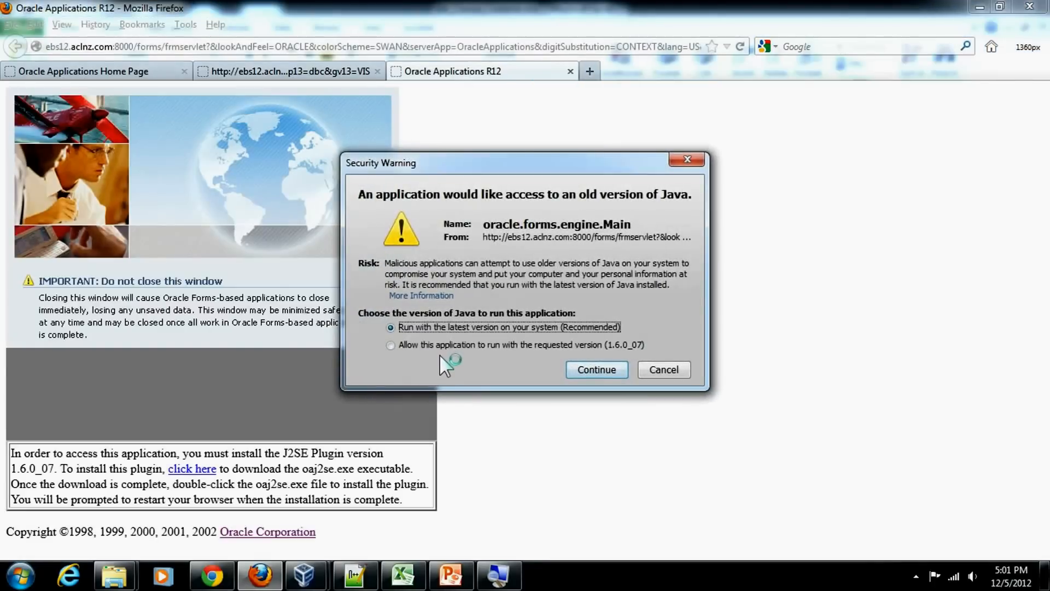
pyautogui.click(441, 343)
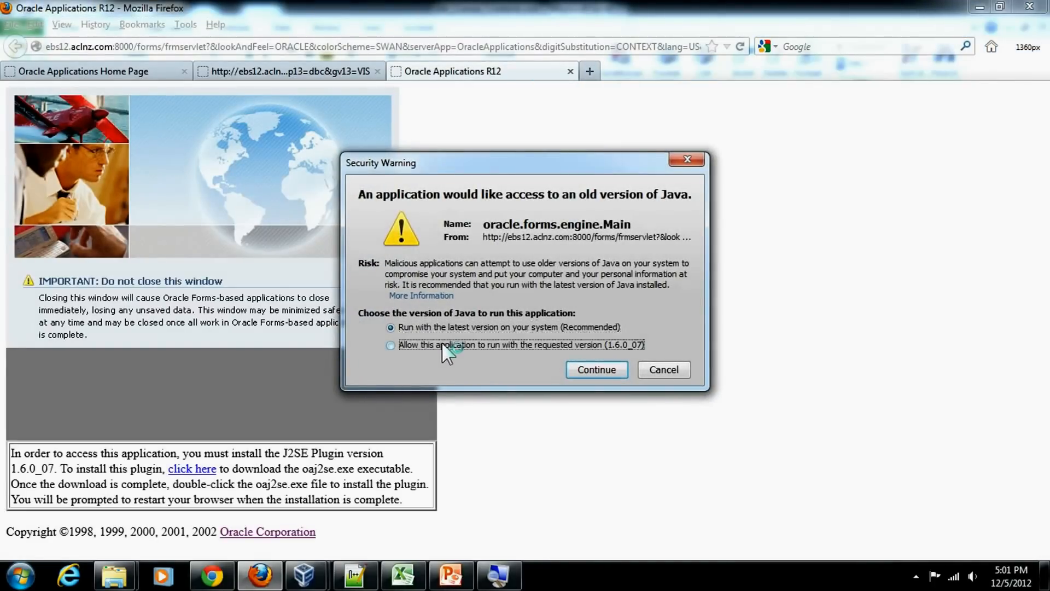
pyautogui.click(597, 370)
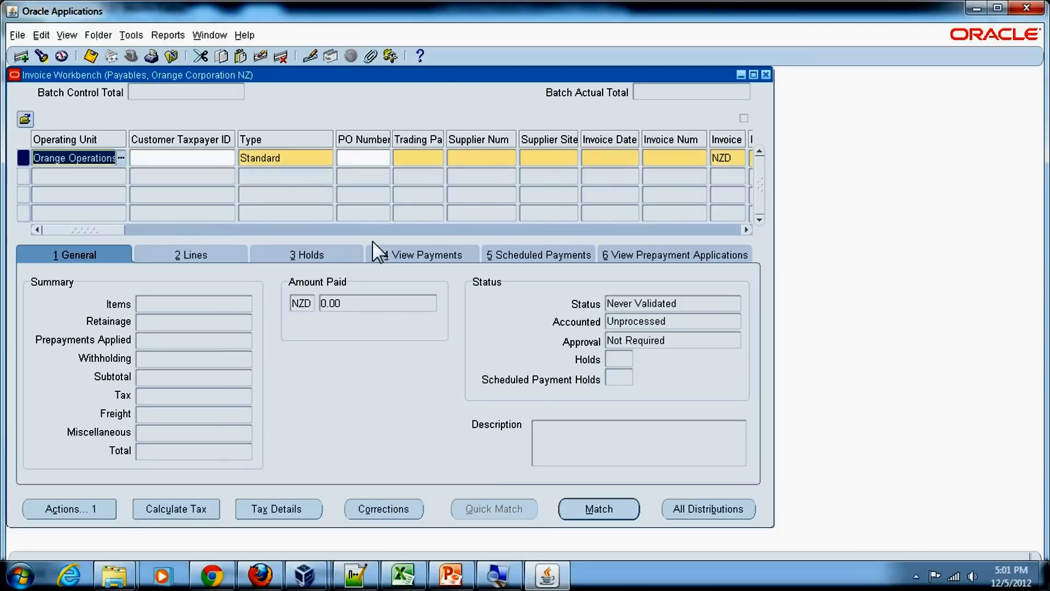
# Try to enter Dell Computers as the invoice's trading partner, then clear the field.
pyautogui.doubleClick(287, 160)
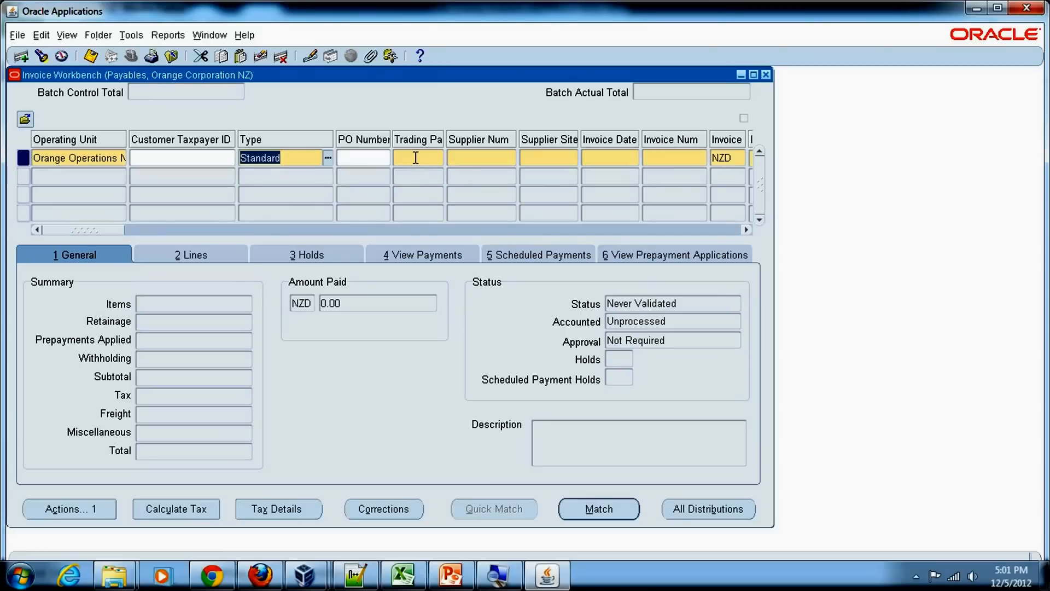
pyautogui.click(416, 158)
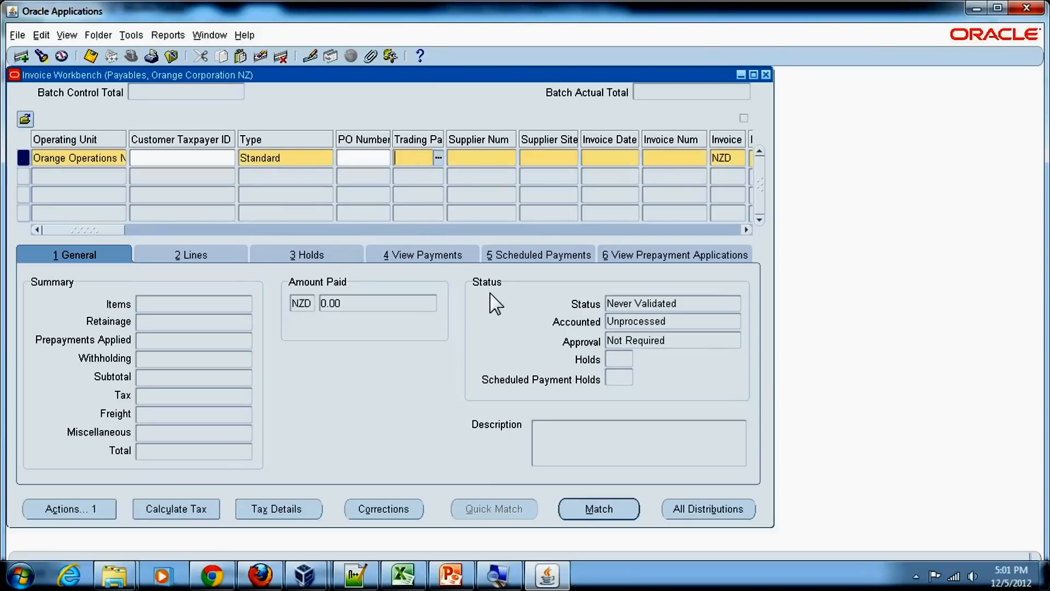
pyautogui.write('Dell')
pyautogui.write(' Comp')
pyautogui.write('uters')
pyautogui.press('Tab')
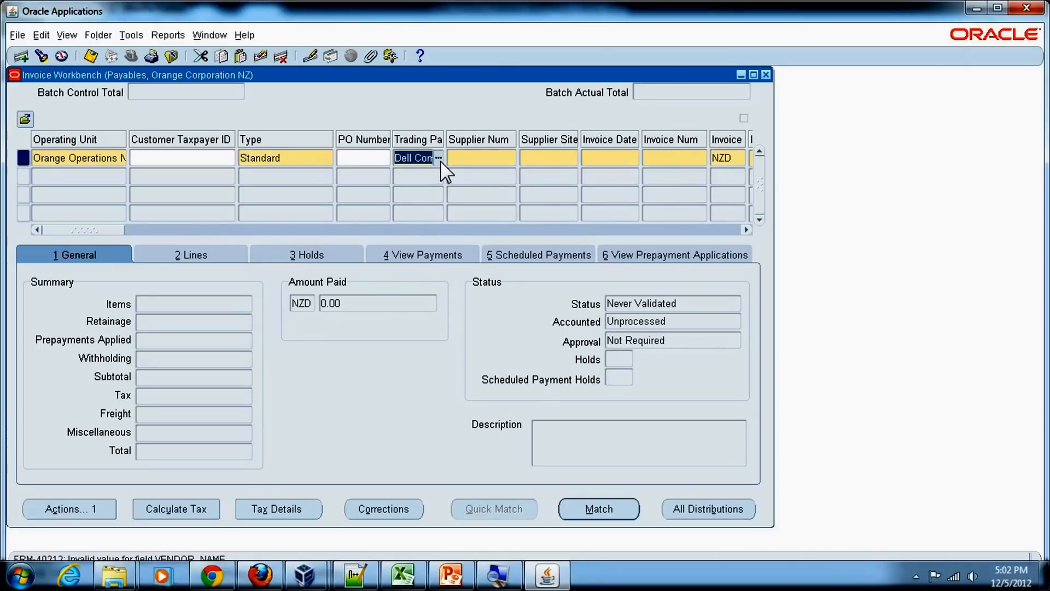
pyautogui.press('Delete')
# Search the trading partner list for Dell and select Dell New Zealand.
pyautogui.click(440, 159)
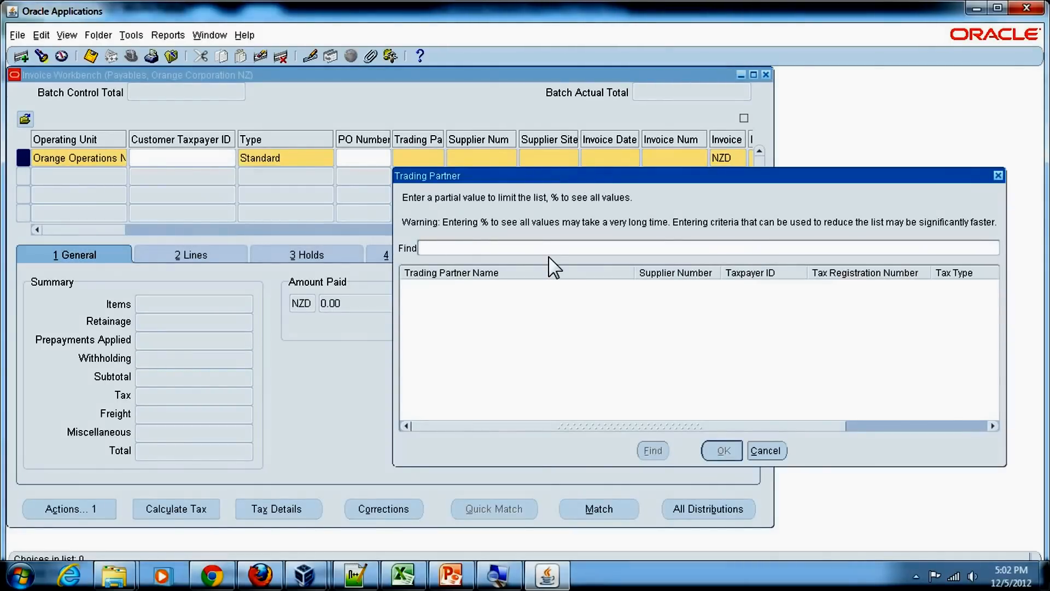
pyautogui.write('Dell')
pyautogui.press('Return')
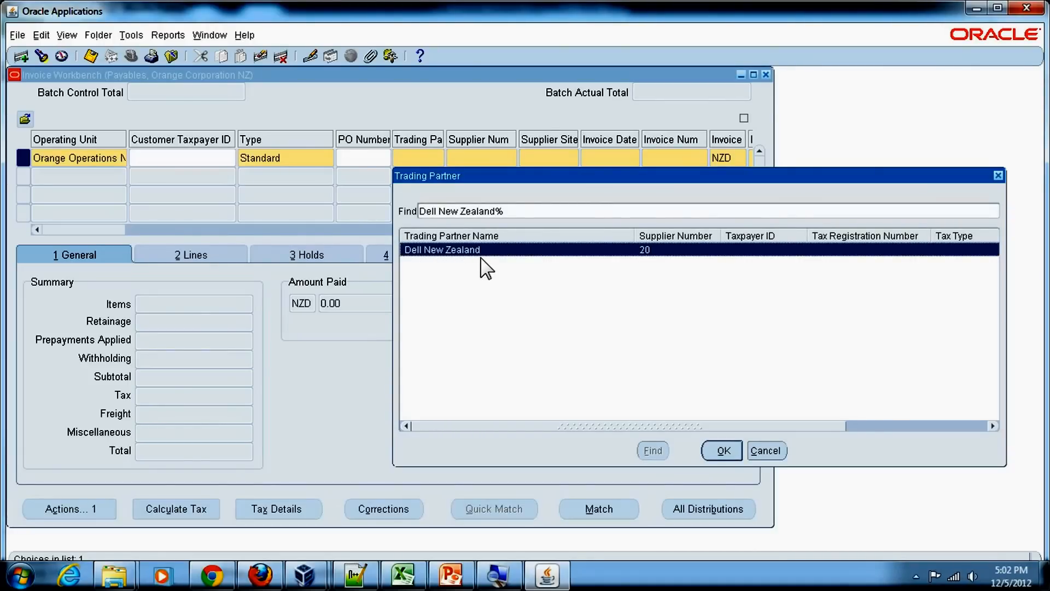
pyautogui.click(724, 452)
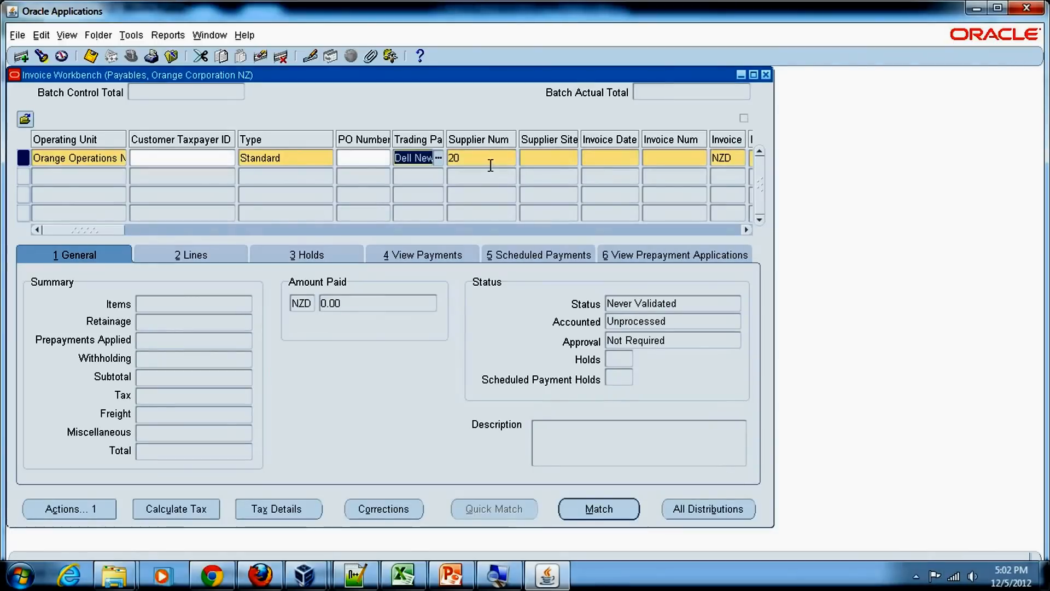
# Set the invoice date to 05-DEC-2012 using the calendar.
pyautogui.click(491, 164)
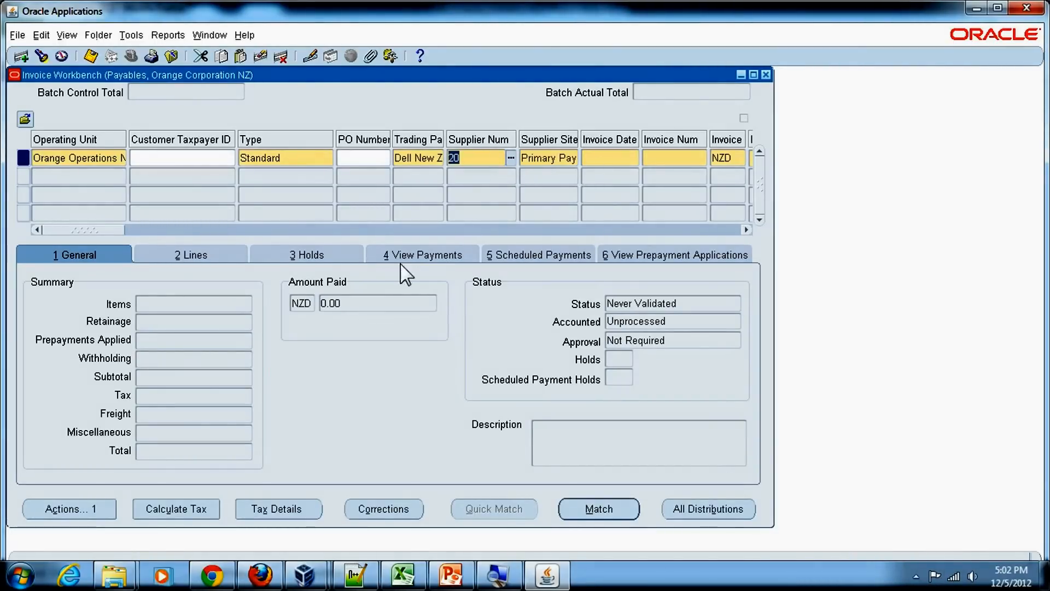
pyautogui.moveTo(110, 228); pyautogui.dragTo(122, 229)
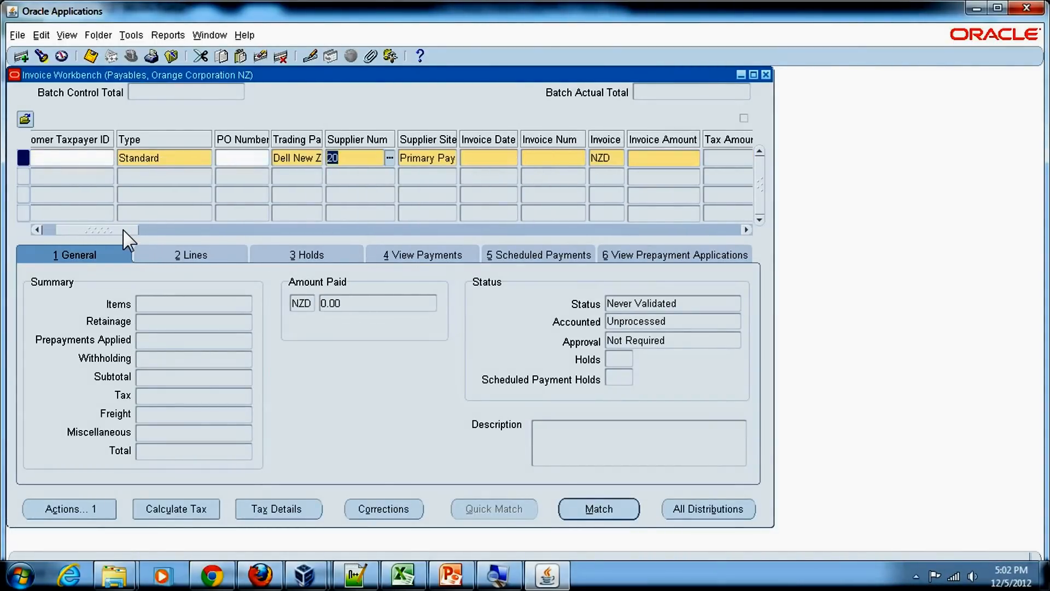
pyautogui.click(409, 157)
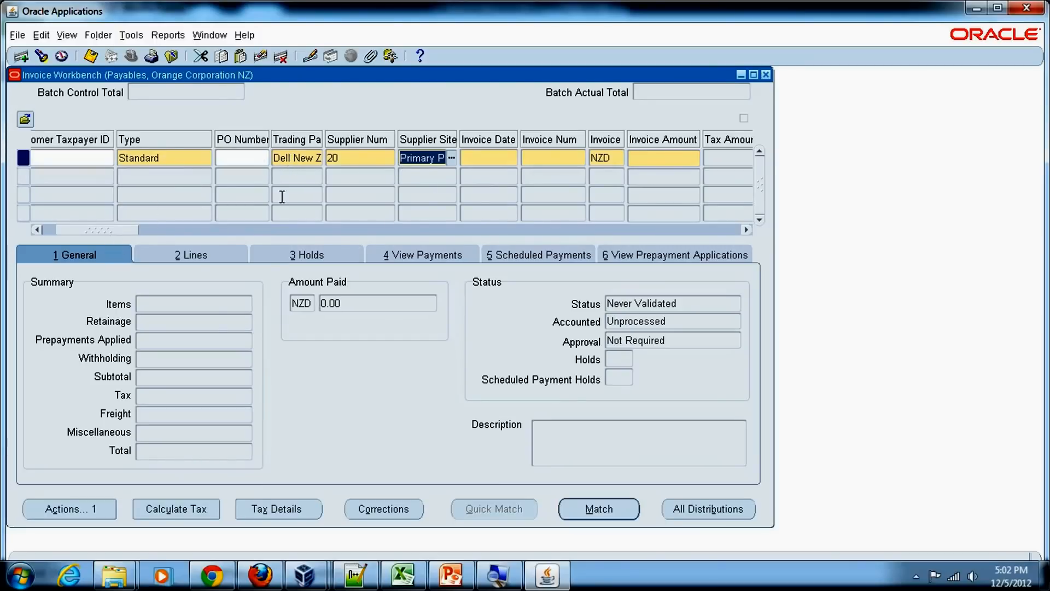
pyautogui.click(471, 158)
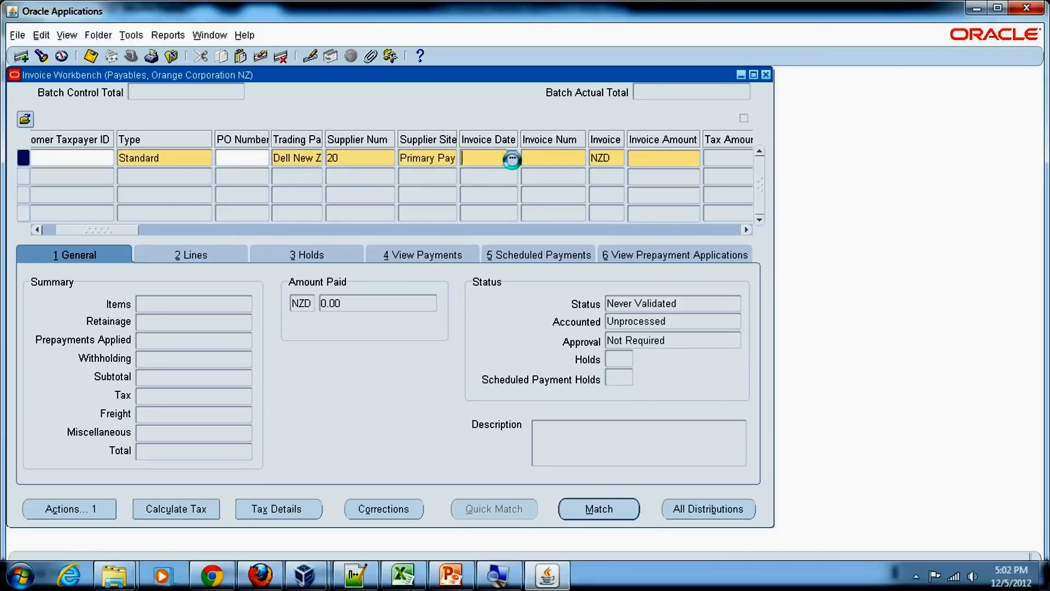
pyautogui.click(512, 158)
pyautogui.click(131, 344)
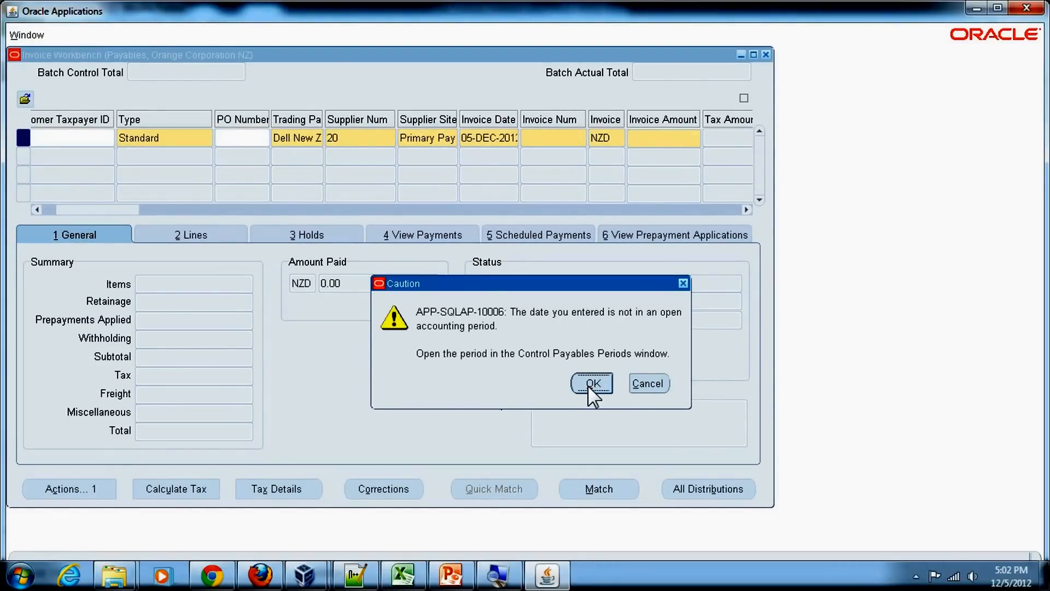
pyautogui.click(591, 384)
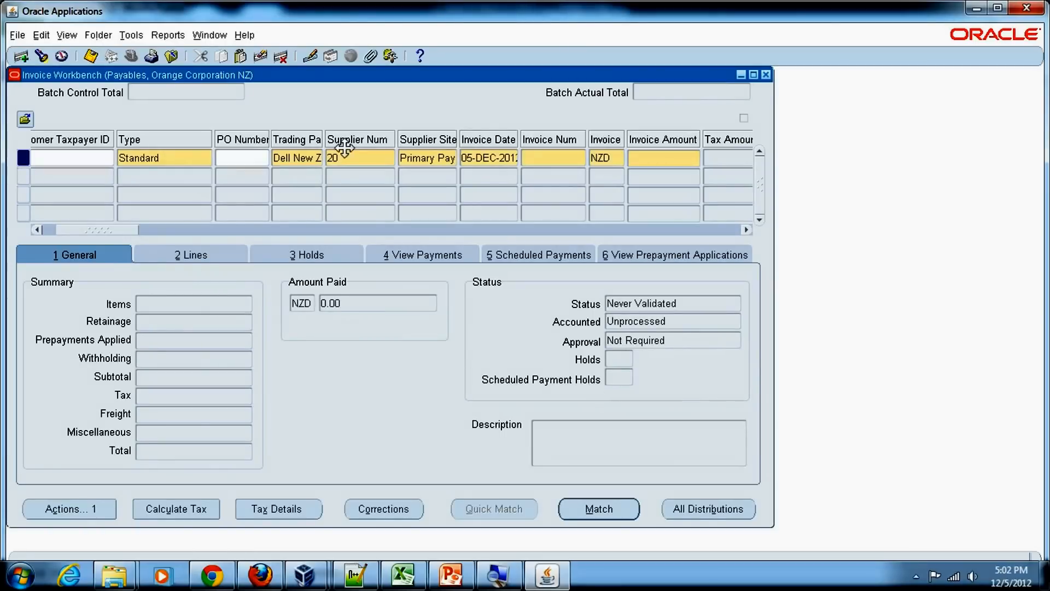
# Open the Control Payables Periods window from the Navigator's Accounting functions.
pyautogui.click(62, 55)
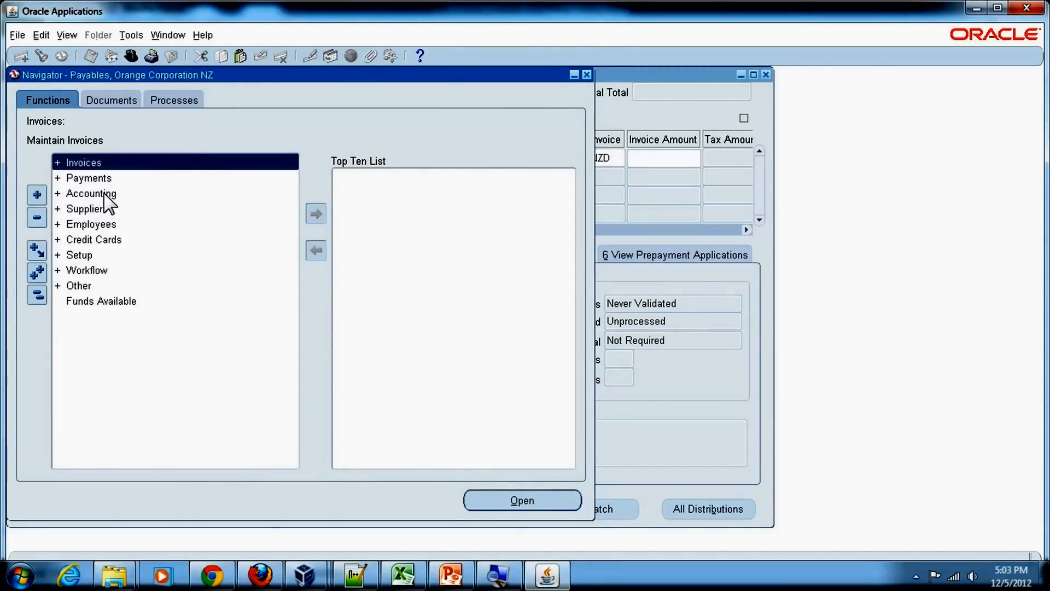
pyautogui.click(132, 35)
pyautogui.click(131, 35)
pyautogui.doubleClick(91, 194)
pyautogui.doubleClick(152, 210)
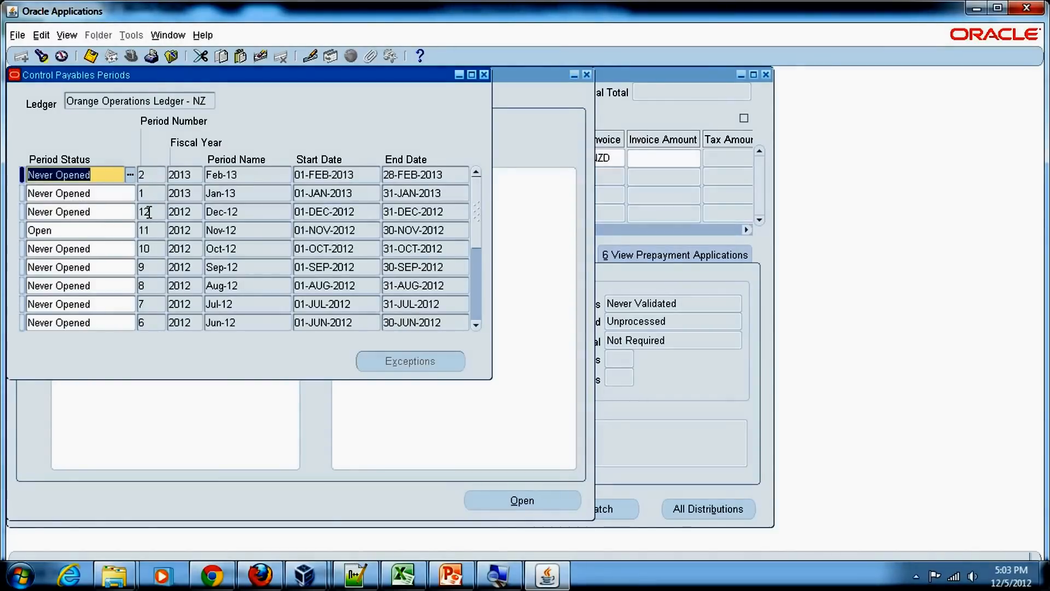
# Set the Dec-12 period status to Open, save, and close the periods and Navigator windows.
pyautogui.click(100, 213)
pyautogui.click(132, 212)
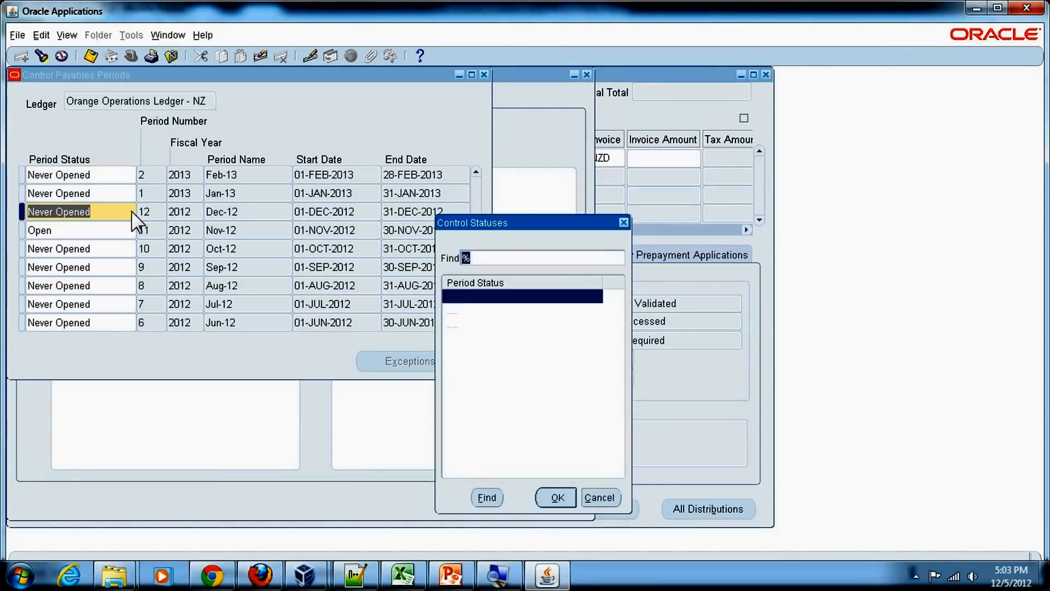
pyautogui.doubleClick(464, 326)
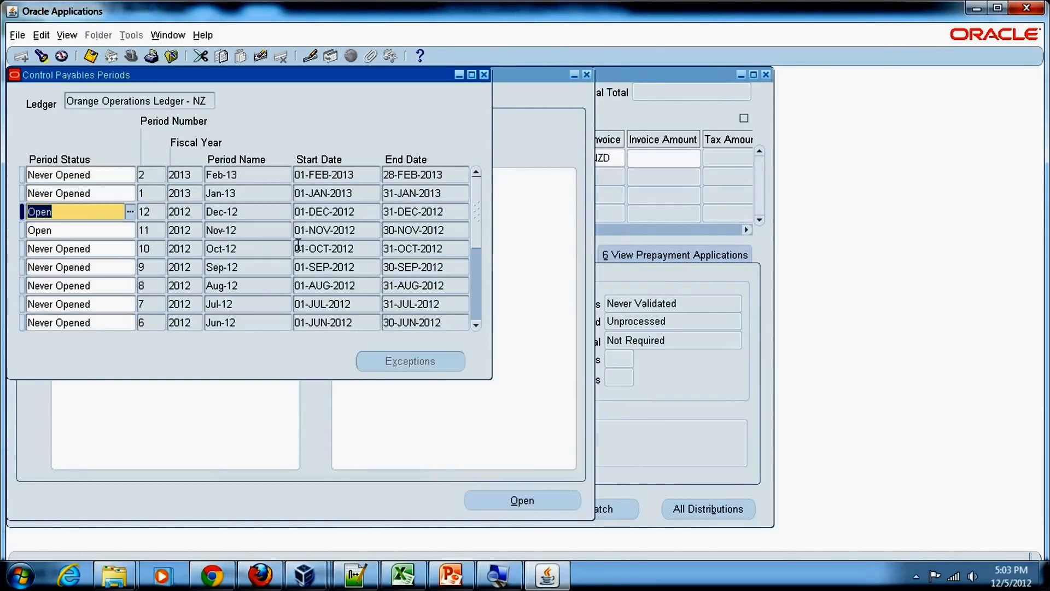
pyautogui.click(92, 58)
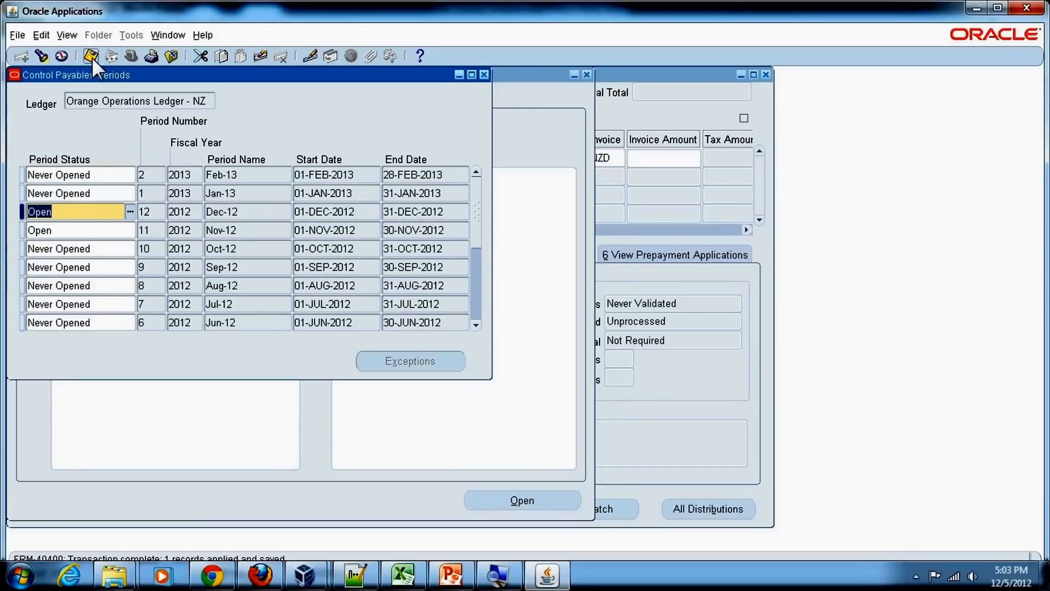
pyautogui.click(484, 74)
pyautogui.click(661, 77)
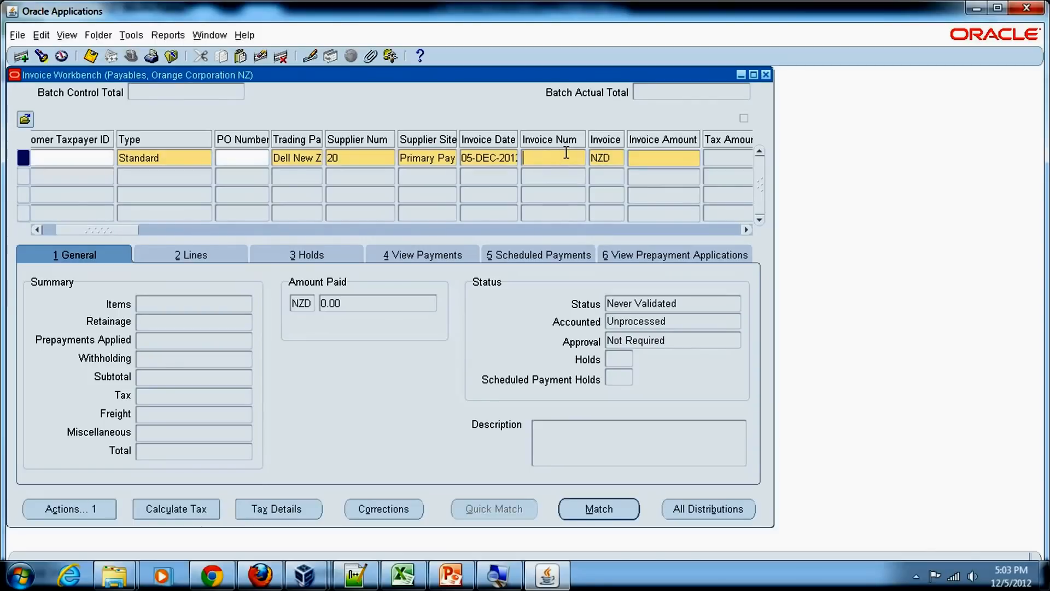
# Enter 40001 as the invoice number.
pyautogui.write('40001')
pyautogui.moveTo(580, 158); pyautogui.dragTo(506, 164)
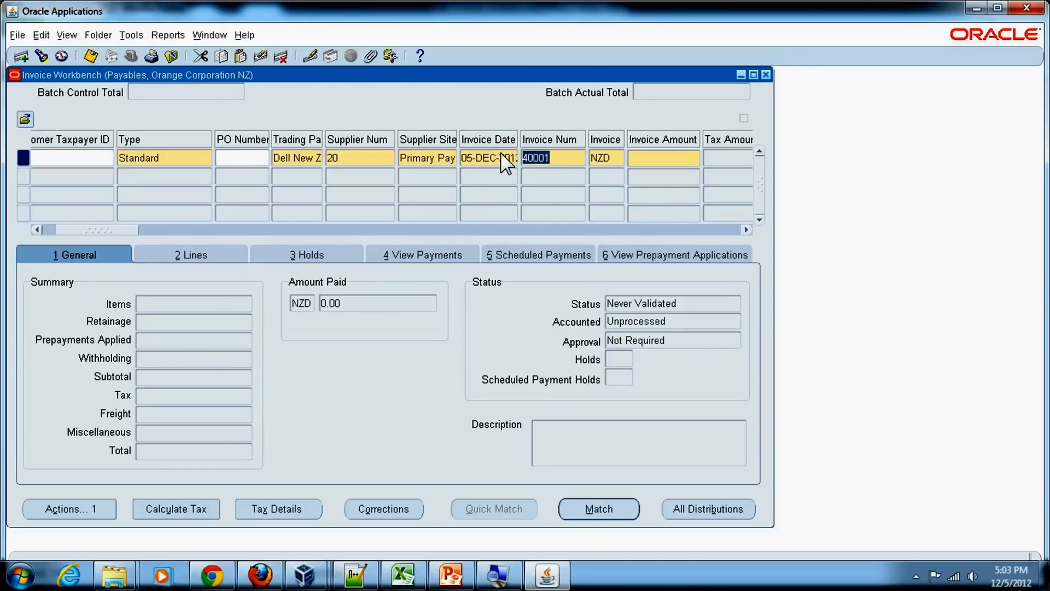
pyautogui.press('Tab')
pyautogui.press('Tab')
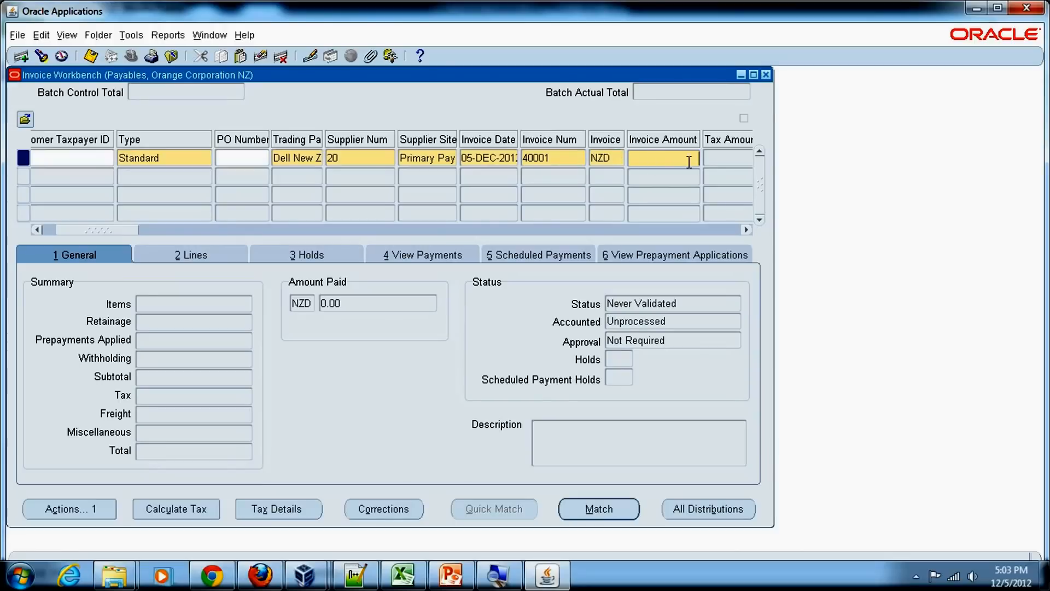
# Set the invoice amount to 1,000.00.
pyautogui.write('1000')
pyautogui.moveTo(126, 231); pyautogui.dragTo(225, 232)
pyautogui.click(231, 159)
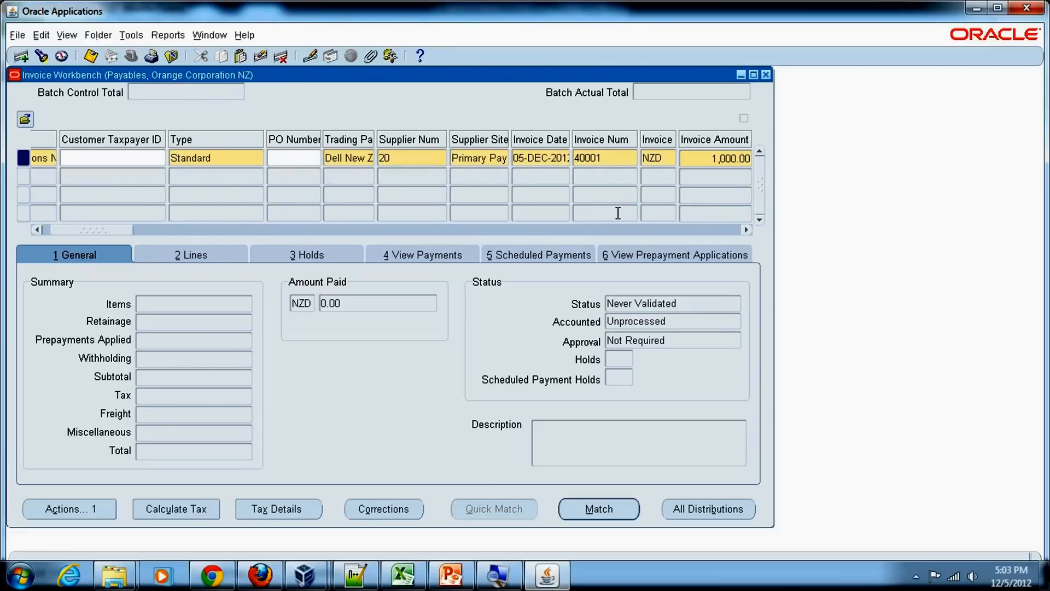
pyautogui.moveTo(109, 228); pyautogui.dragTo(53, 241)
pyautogui.press('Tab')
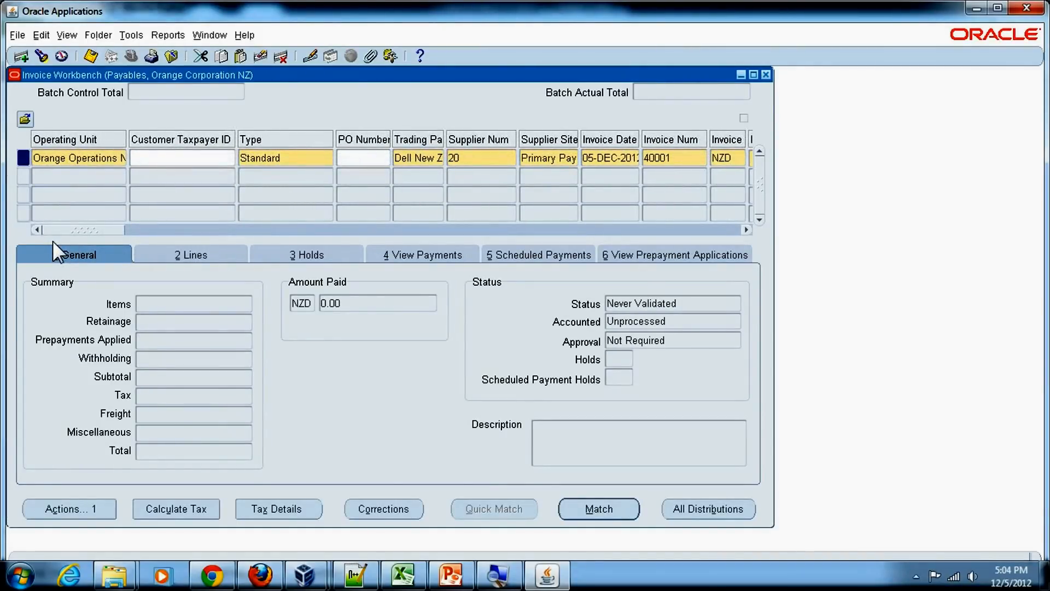
# Add an item line with an amount of 1,000.00 on the invoice lines.
pyautogui.click(185, 253)
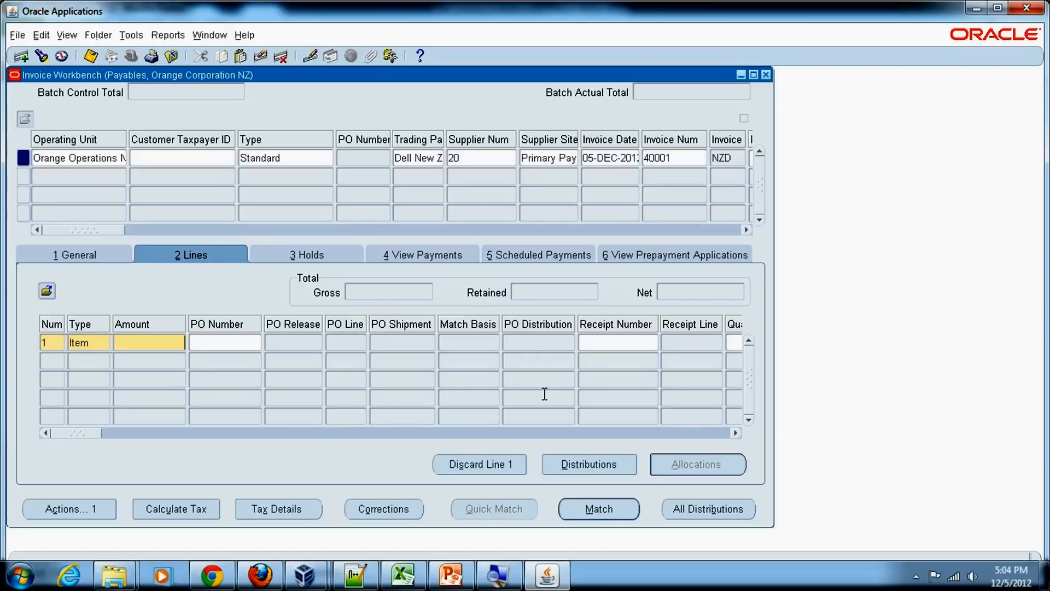
pyautogui.write('000')
pyautogui.press('Tab')
pyautogui.moveTo(92, 434)
pyautogui.mouseDown()
pyautogui.moveTo(109, 434)
pyautogui.moveTo(82, 431)
pyautogui.mouseUp()
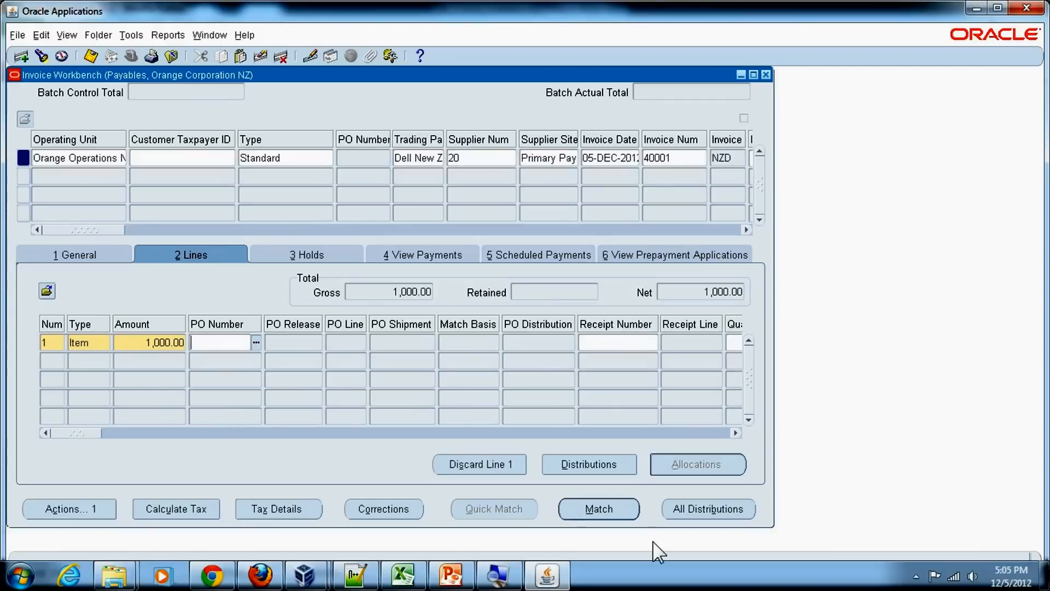
# Open the line's distributions and enter a distribution amount of 1000.
pyautogui.click(579, 471)
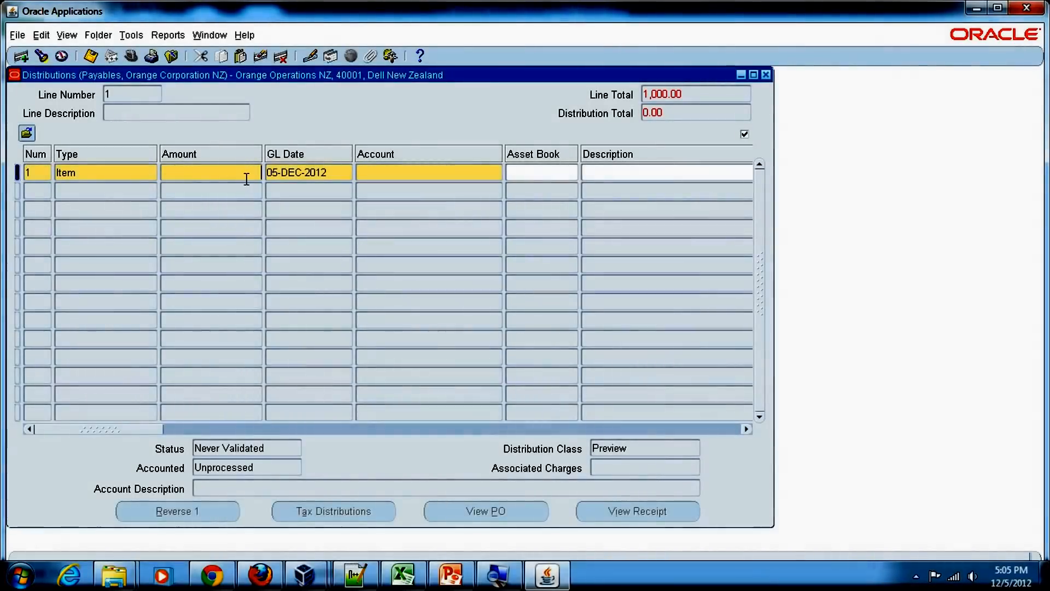
pyautogui.write('1000')
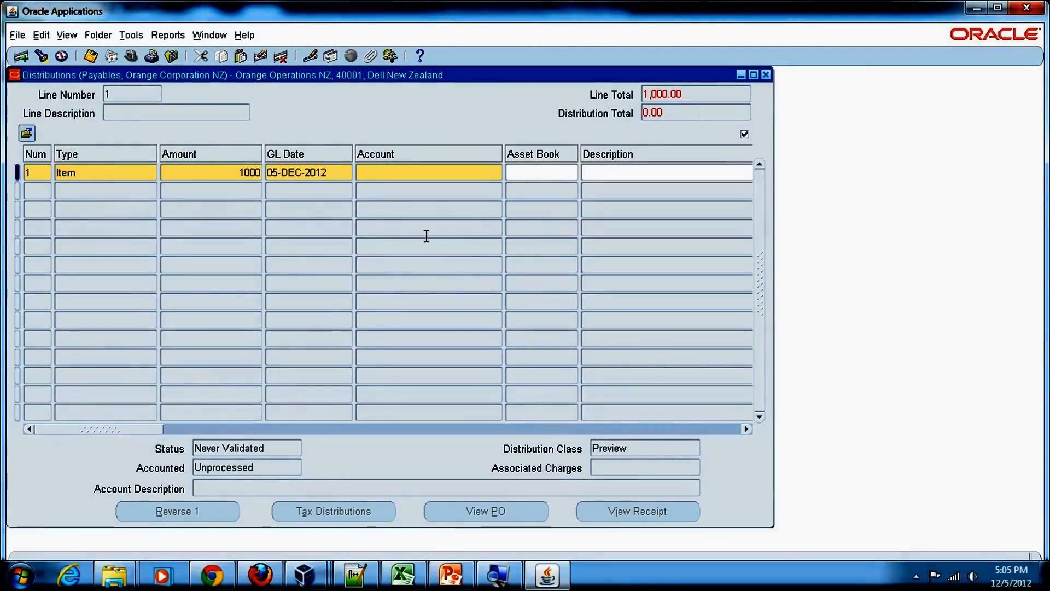
# Open the distribution's account combination and set the company to 01 and the department to 404 Consulting Sales.
pyautogui.press('Tab')
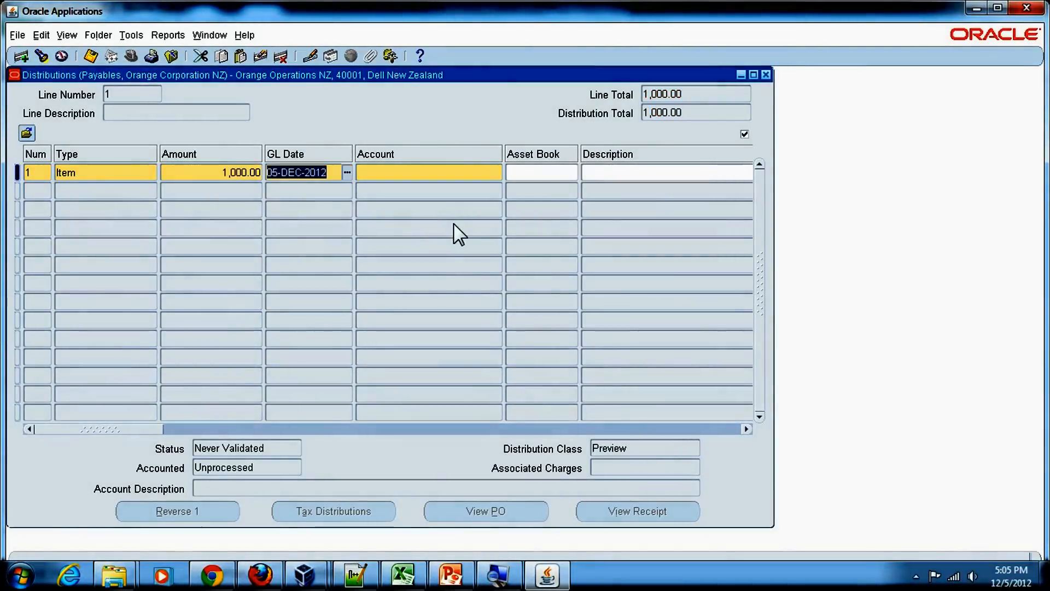
pyautogui.click(437, 172)
pyautogui.click(497, 173)
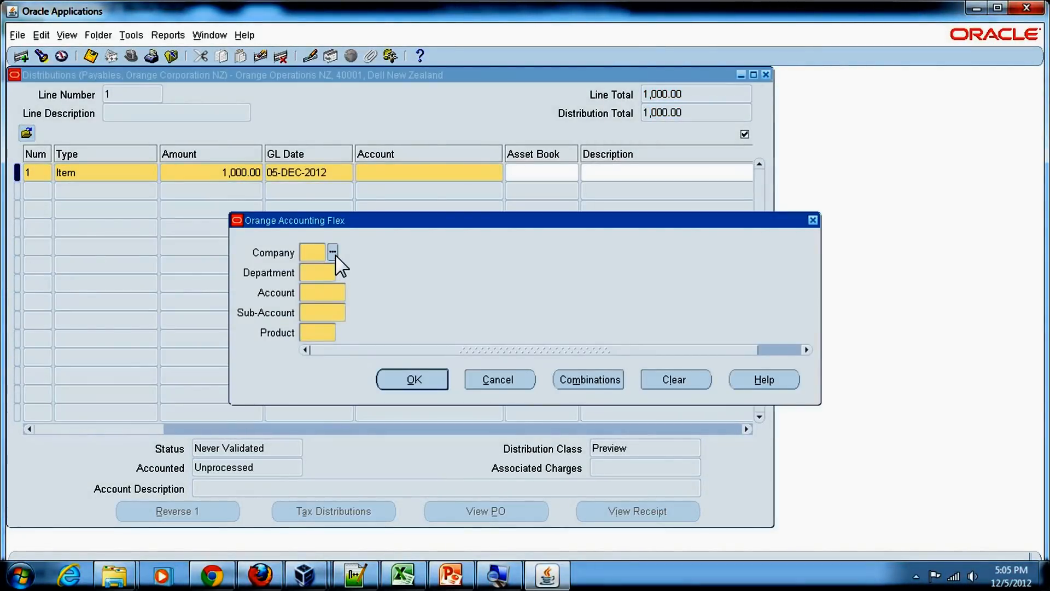
pyautogui.write('01')
pyautogui.press('Tab')
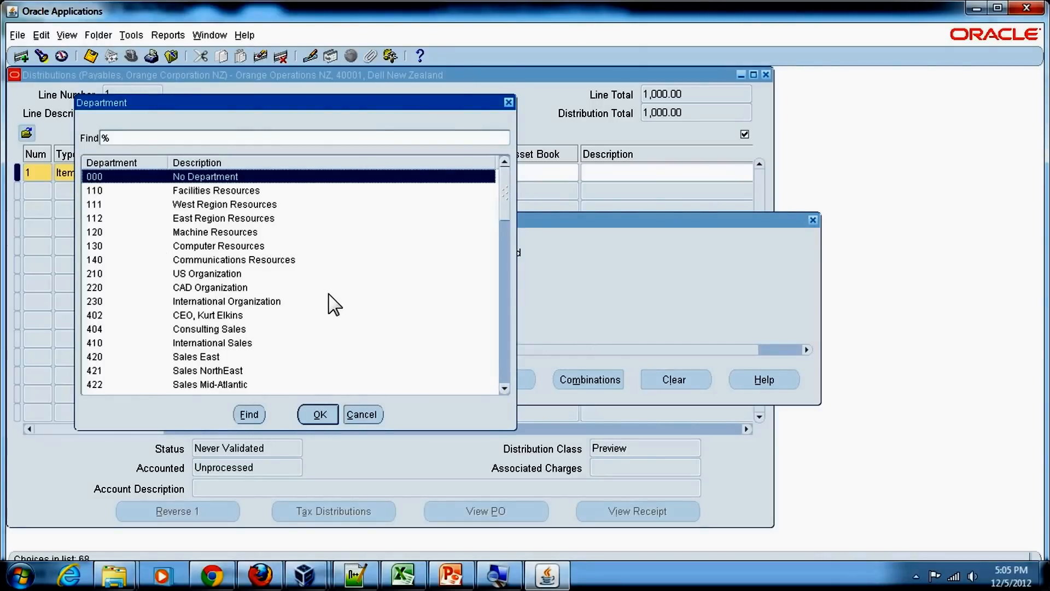
pyautogui.scroll(-1, 331, 304)
pyautogui.scroll(-3, 333, 304)
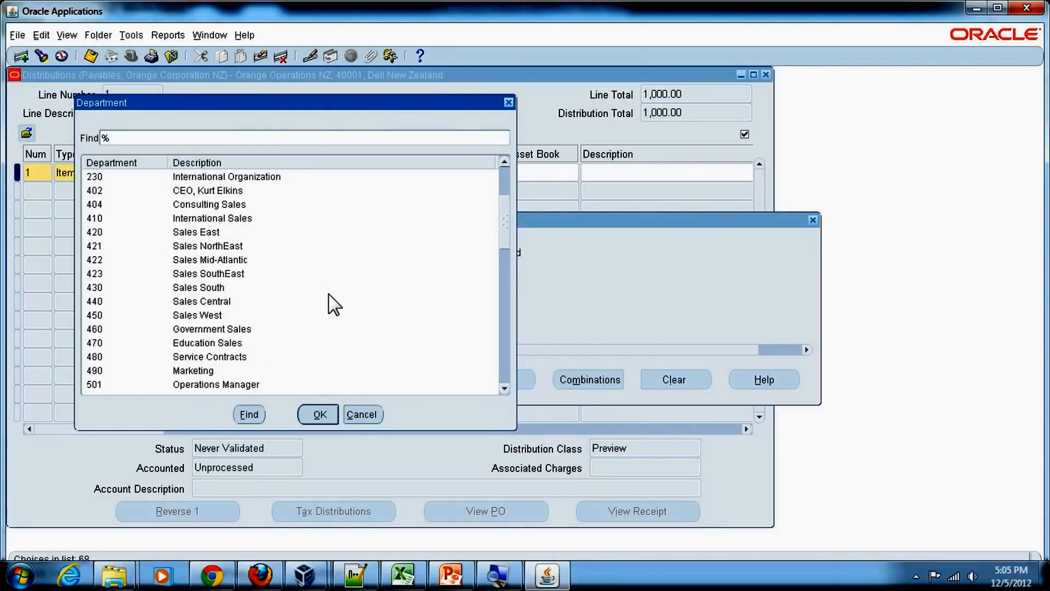
pyautogui.scroll(-1, 334, 304)
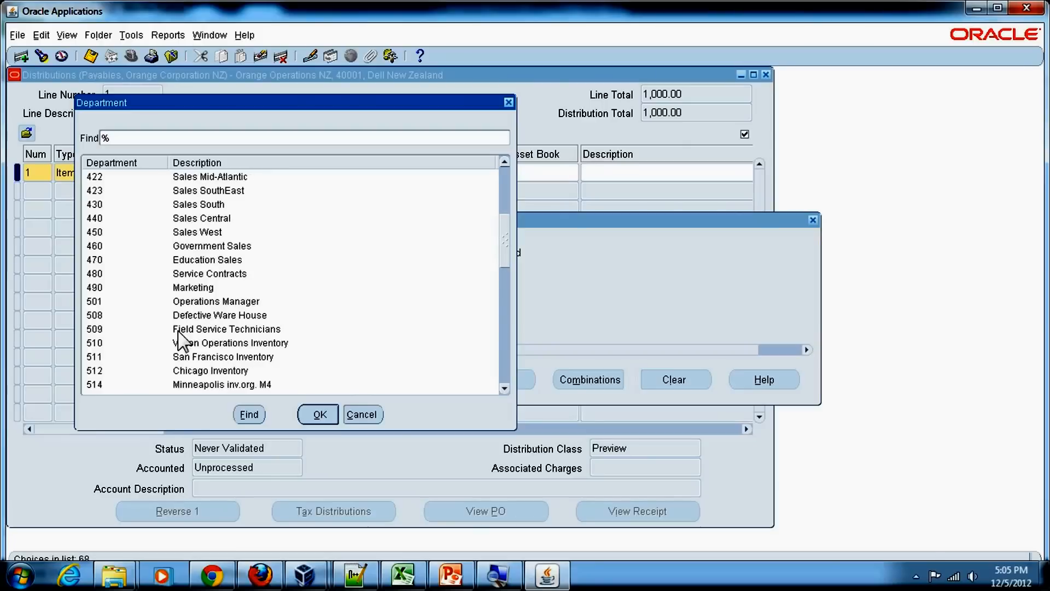
pyautogui.scroll(-1, 336, 338)
pyautogui.scroll(-1, 336, 338)
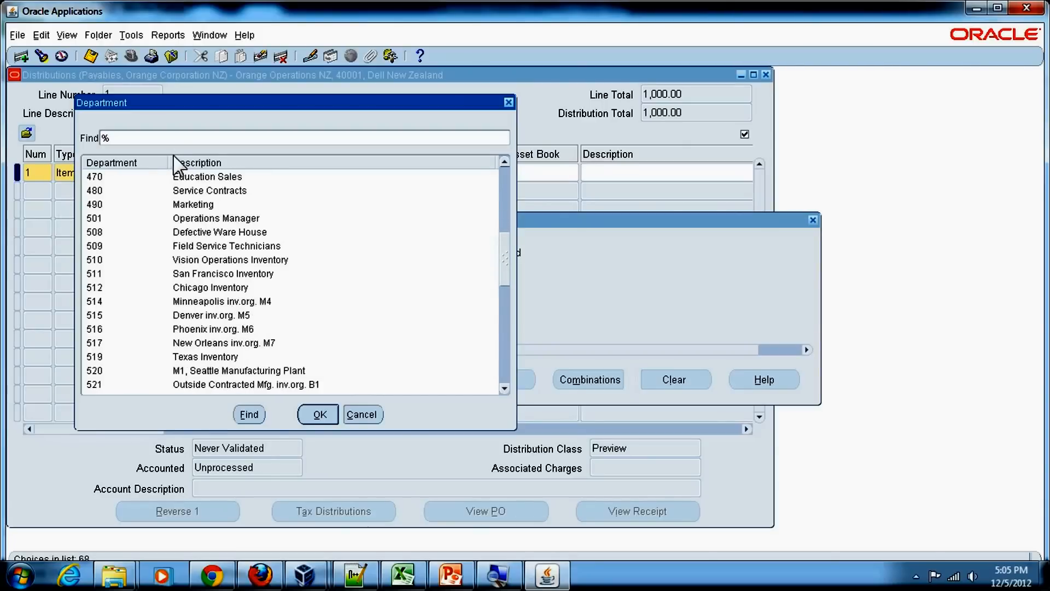
pyautogui.click(178, 138)
pyautogui.write('Consulting%')
pyautogui.click(250, 414)
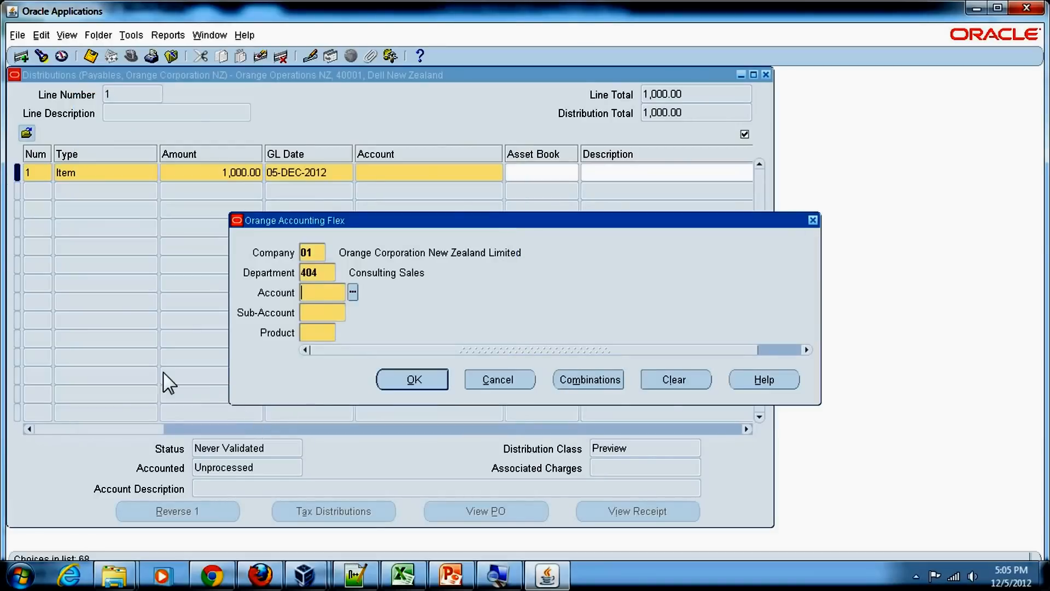
# Search the account segment values for Payable and set the account to 2210 Accounts Payable.
pyautogui.click(353, 294)
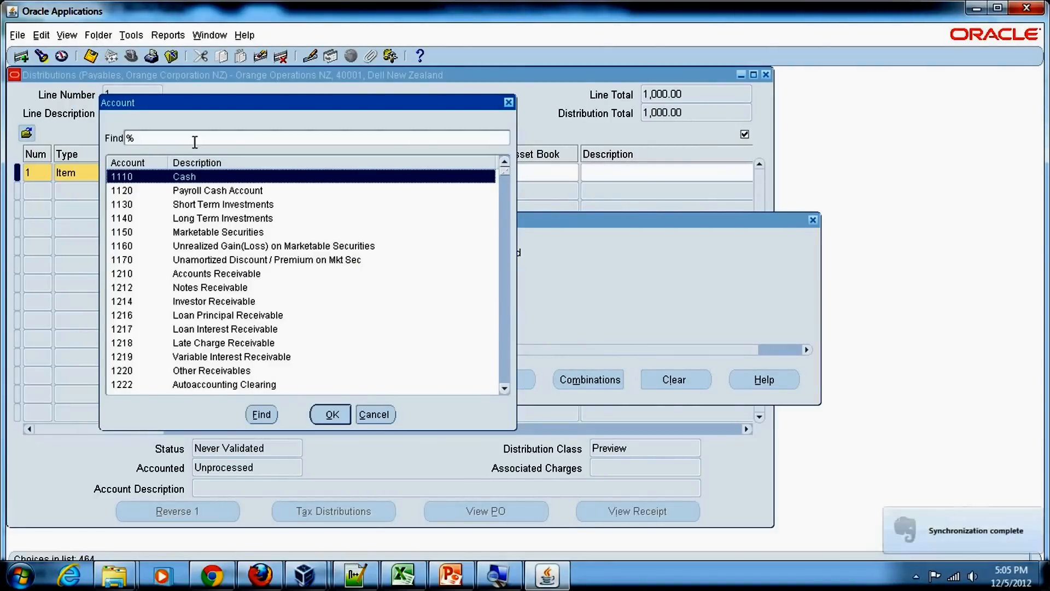
pyautogui.write('Payable')
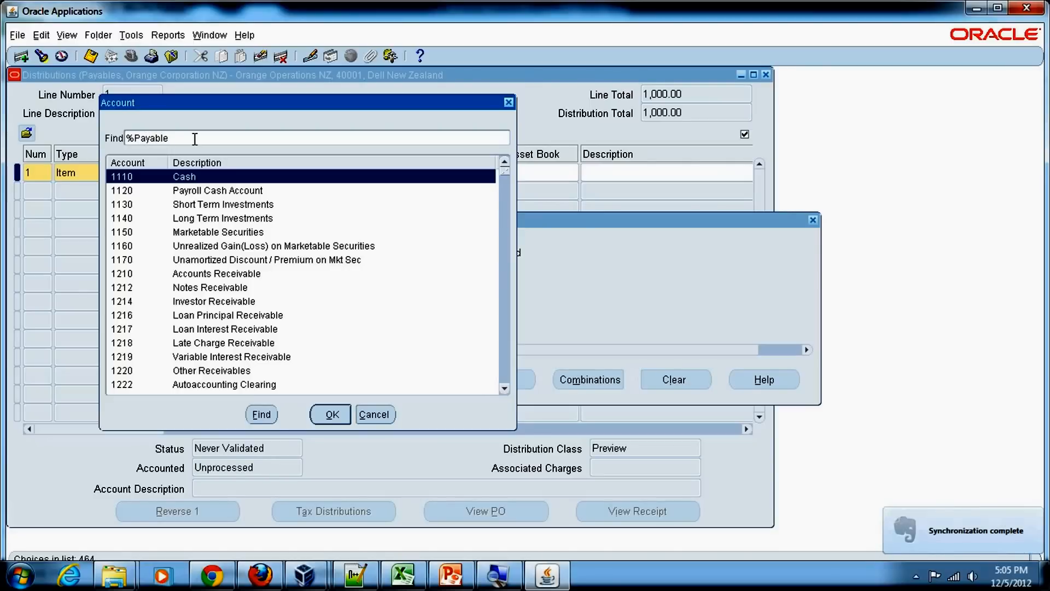
pyautogui.press('Return')
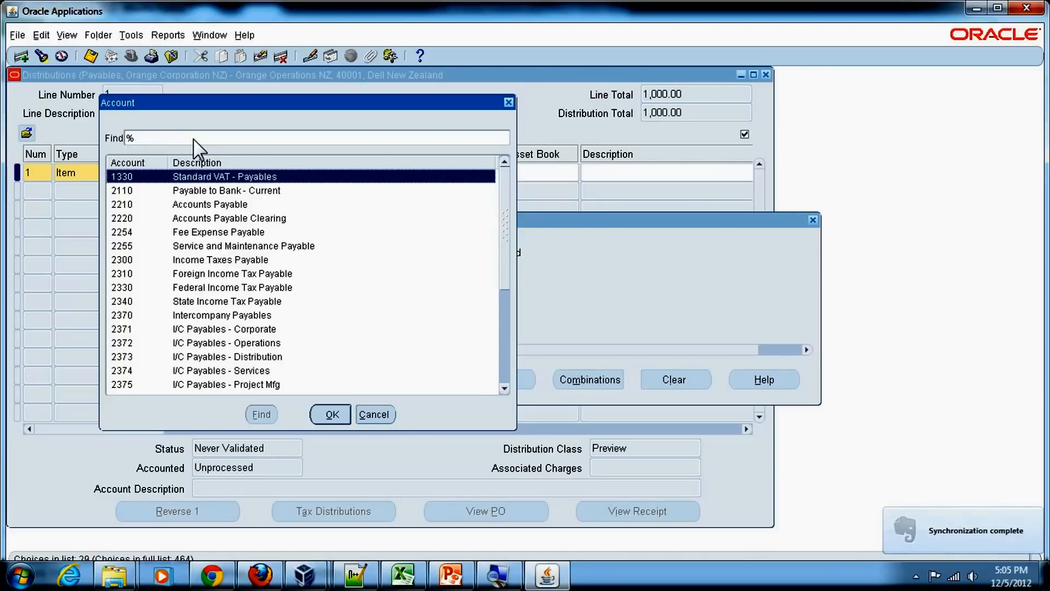
pyautogui.click(202, 204)
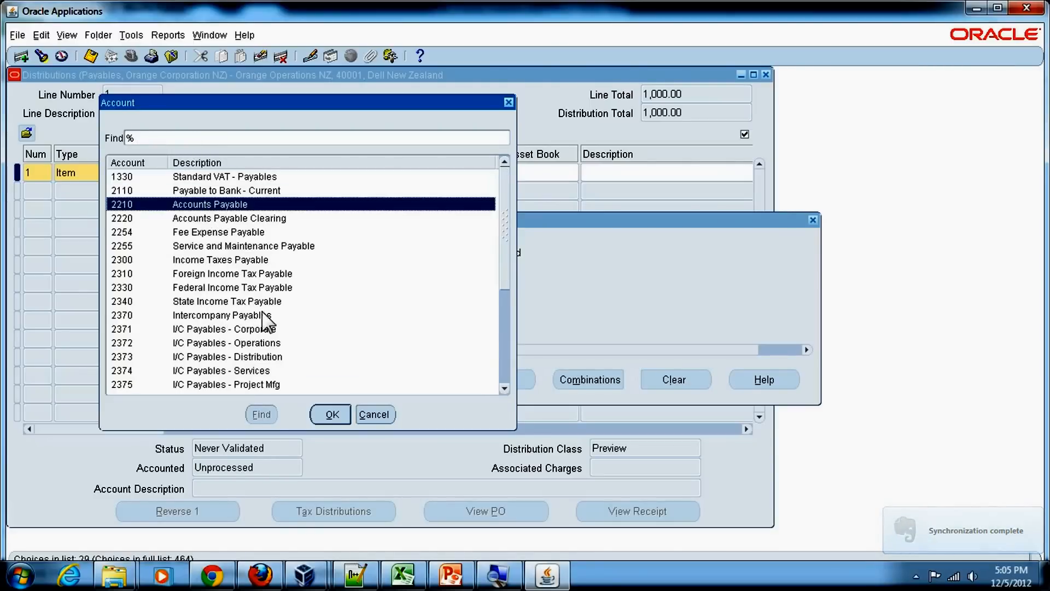
pyautogui.click(332, 414)
# Set the sub-account to 0000 No Sub Account and the product to 000 No Product.
pyautogui.click(353, 314)
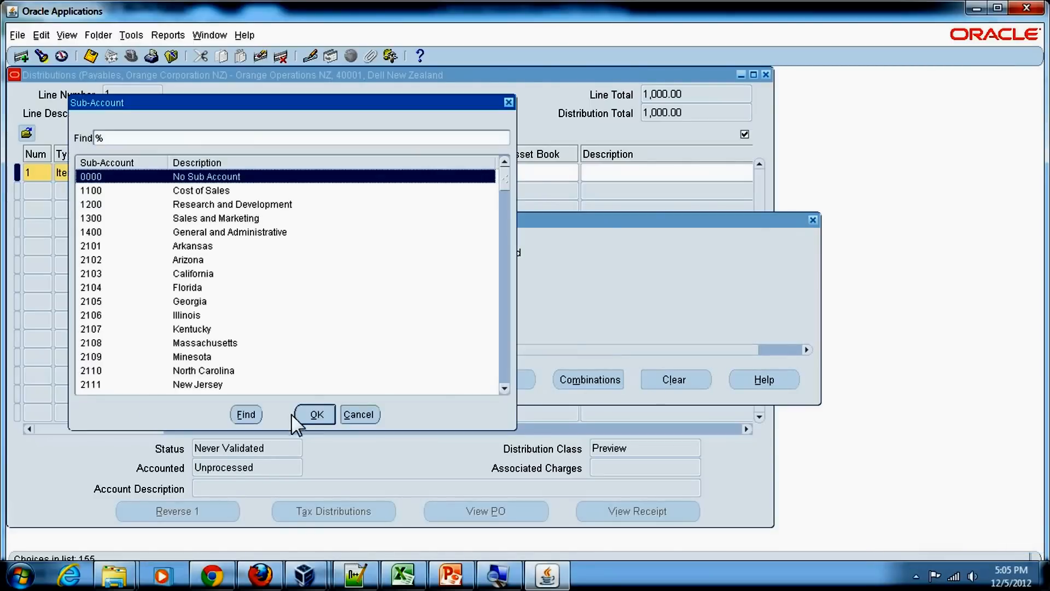
pyautogui.click(317, 414)
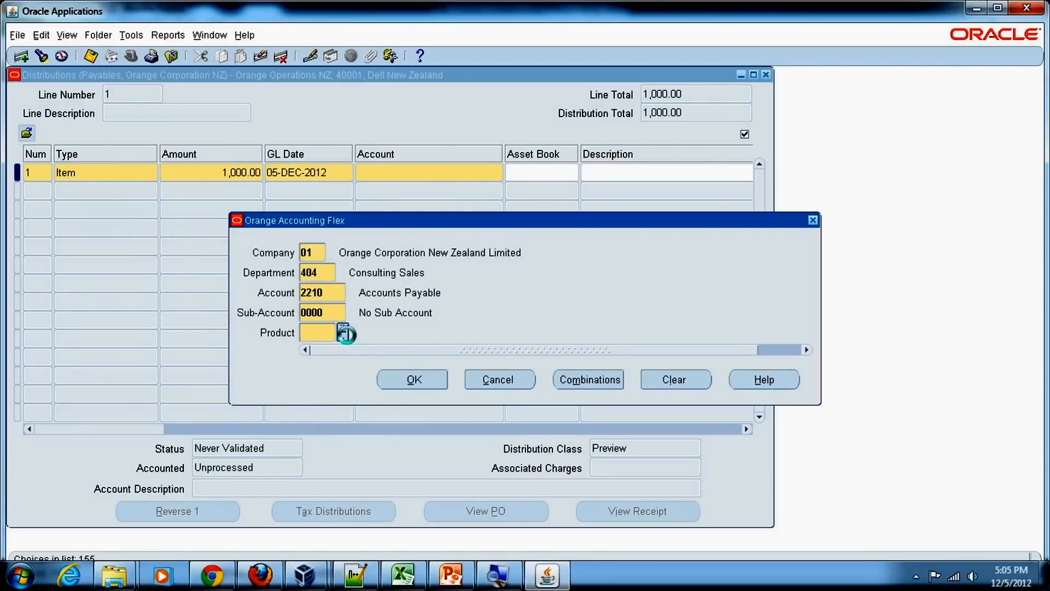
pyautogui.click(349, 332)
pyautogui.click(332, 414)
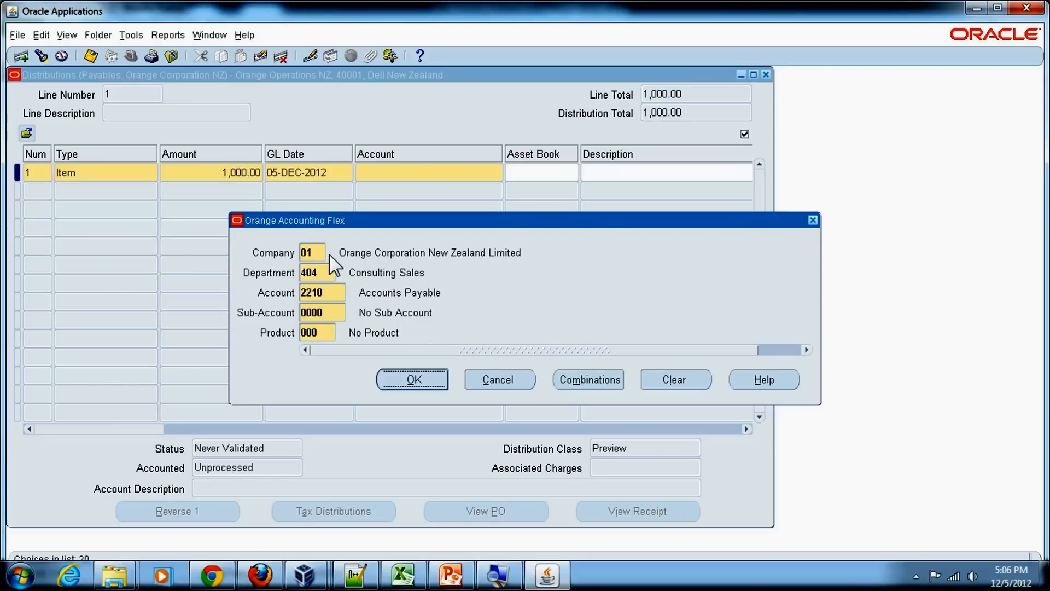
pyautogui.click(314, 253)
pyautogui.click(313, 274)
pyautogui.click(314, 297)
pyautogui.click(315, 312)
pyautogui.click(316, 333)
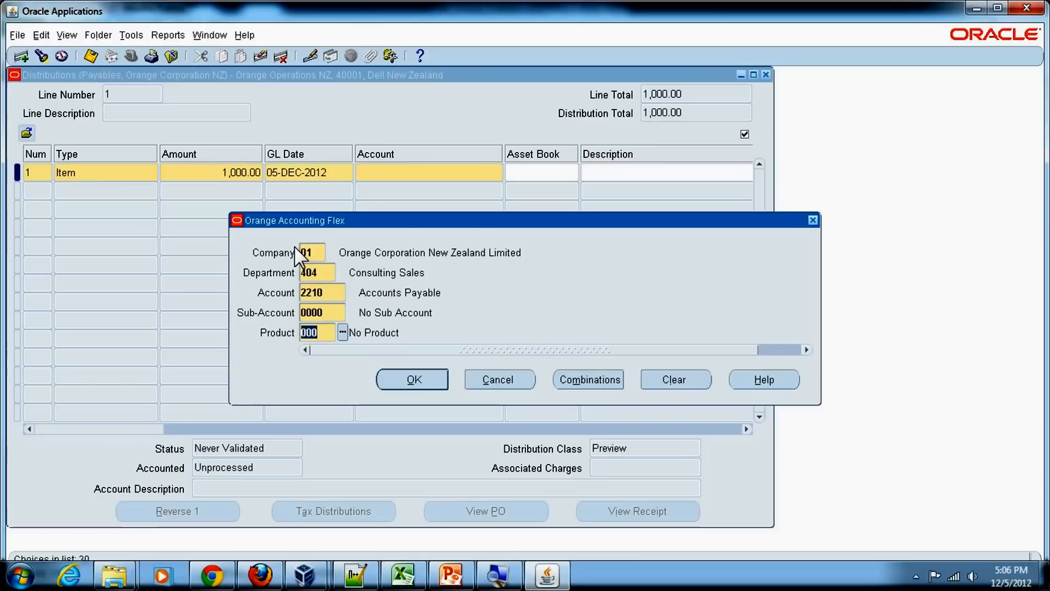
pyautogui.click(416, 387)
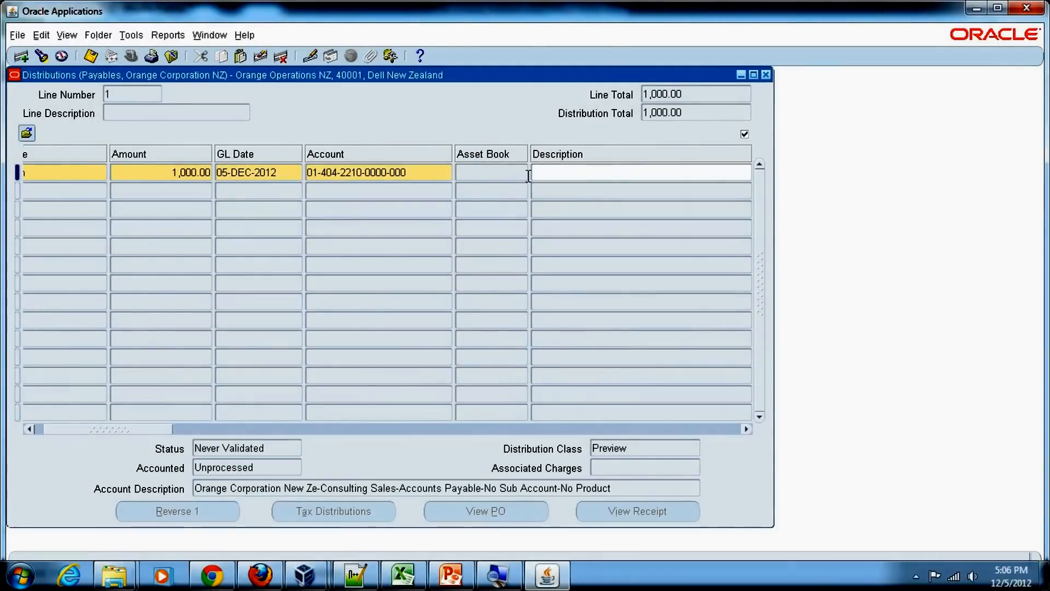
pyautogui.moveTo(94, 429); pyautogui.dragTo(63, 427)
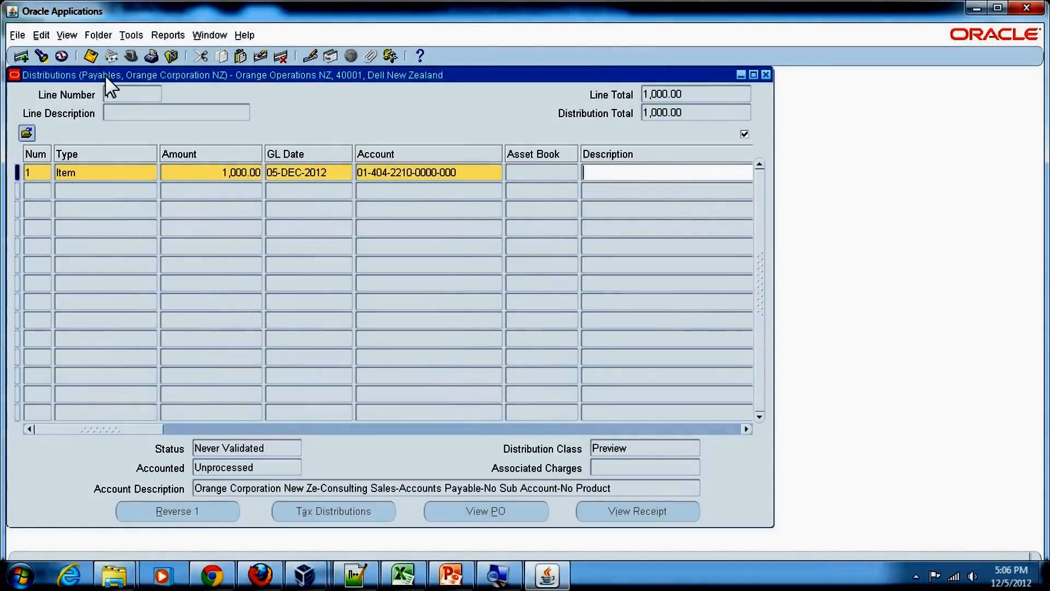
pyautogui.click(92, 58)
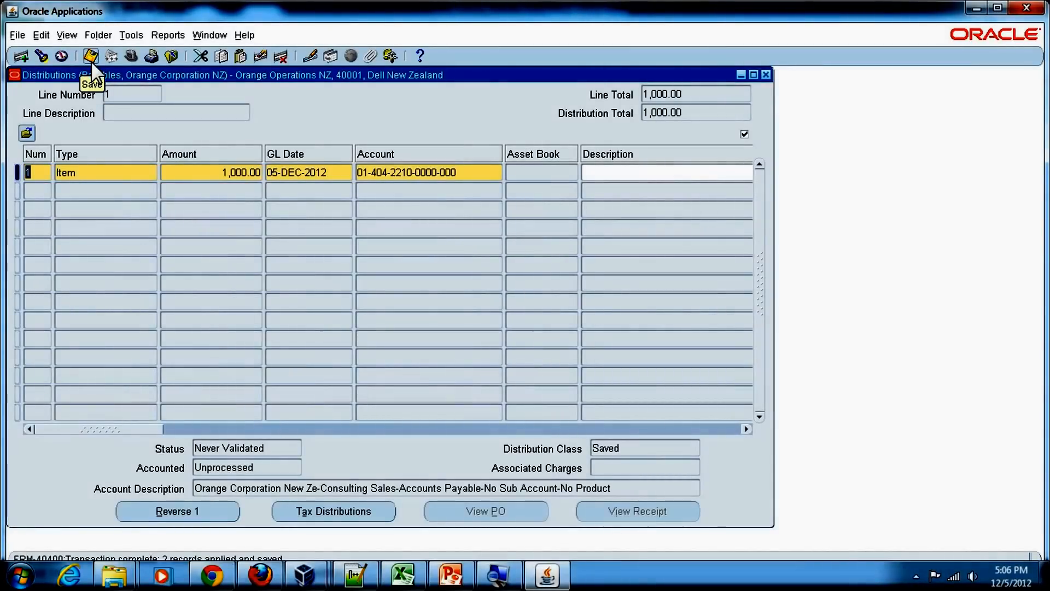
# Close the Distributions window and the Invoice Workbench.
pyautogui.click(998, 7)
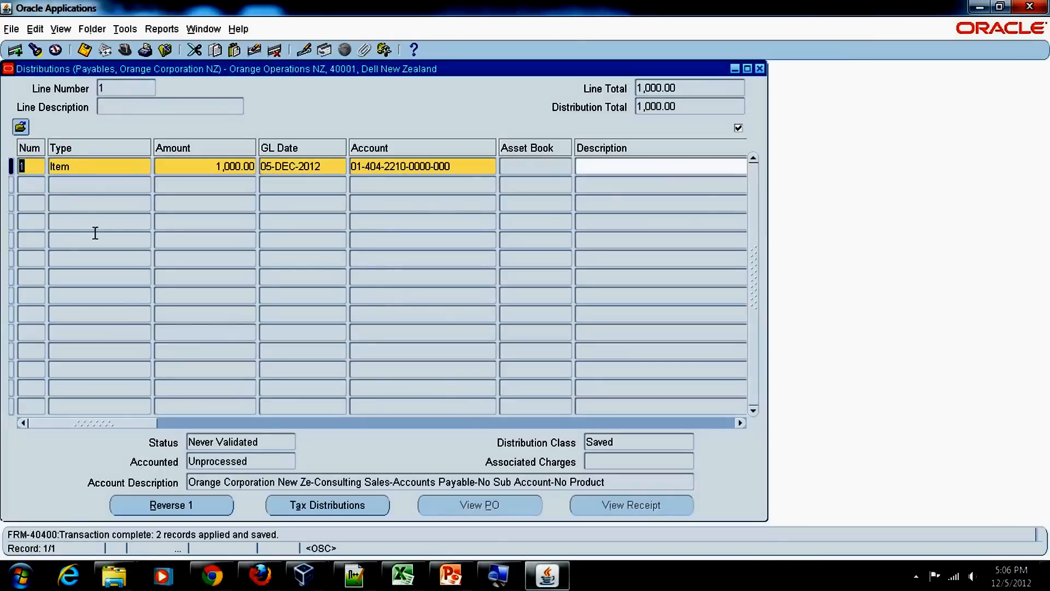
pyautogui.click(759, 69)
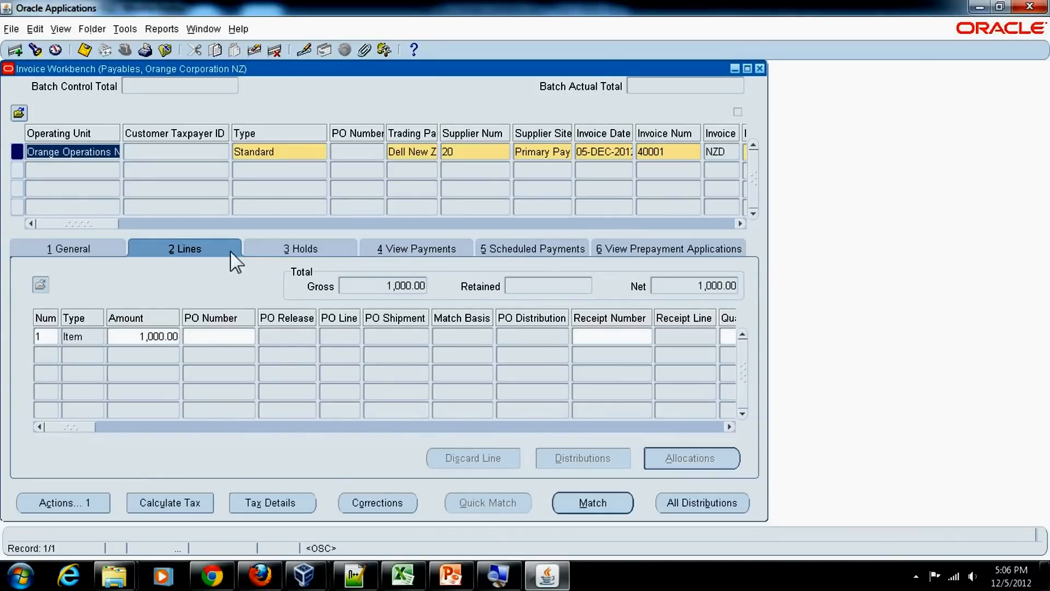
pyautogui.click(672, 155)
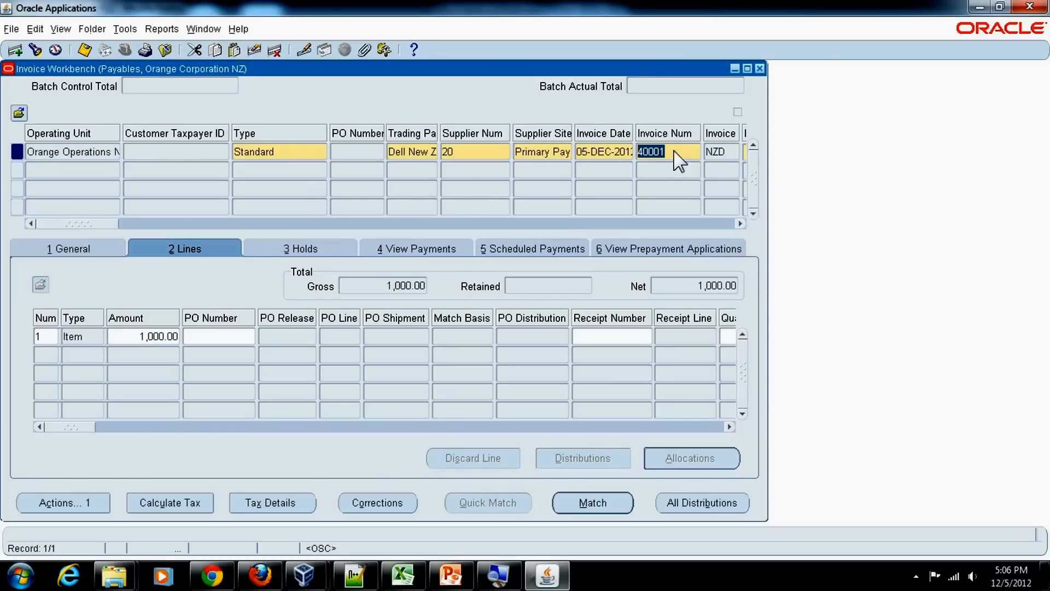
pyautogui.click(760, 68)
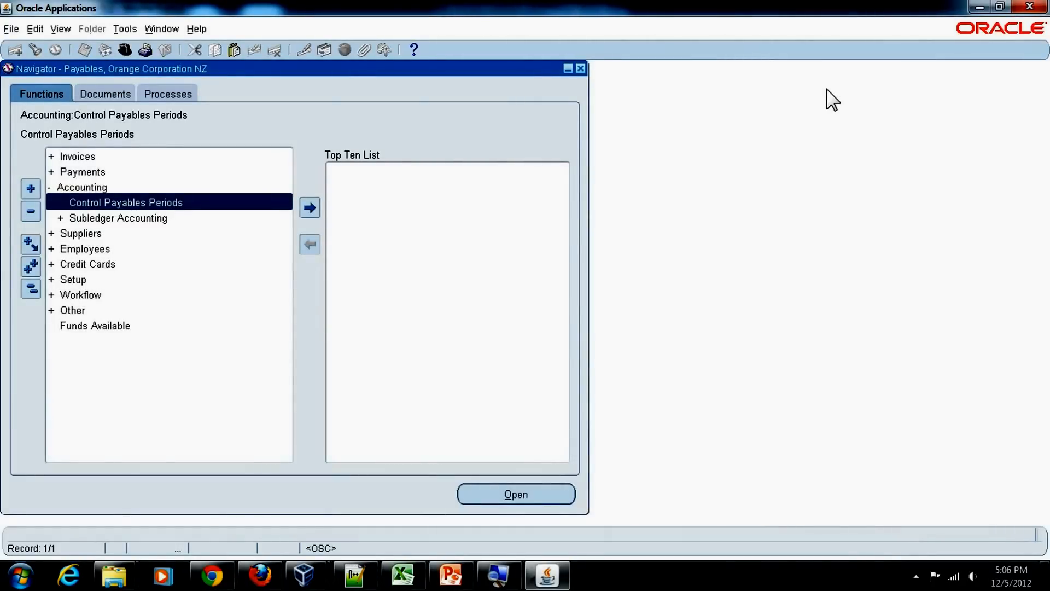